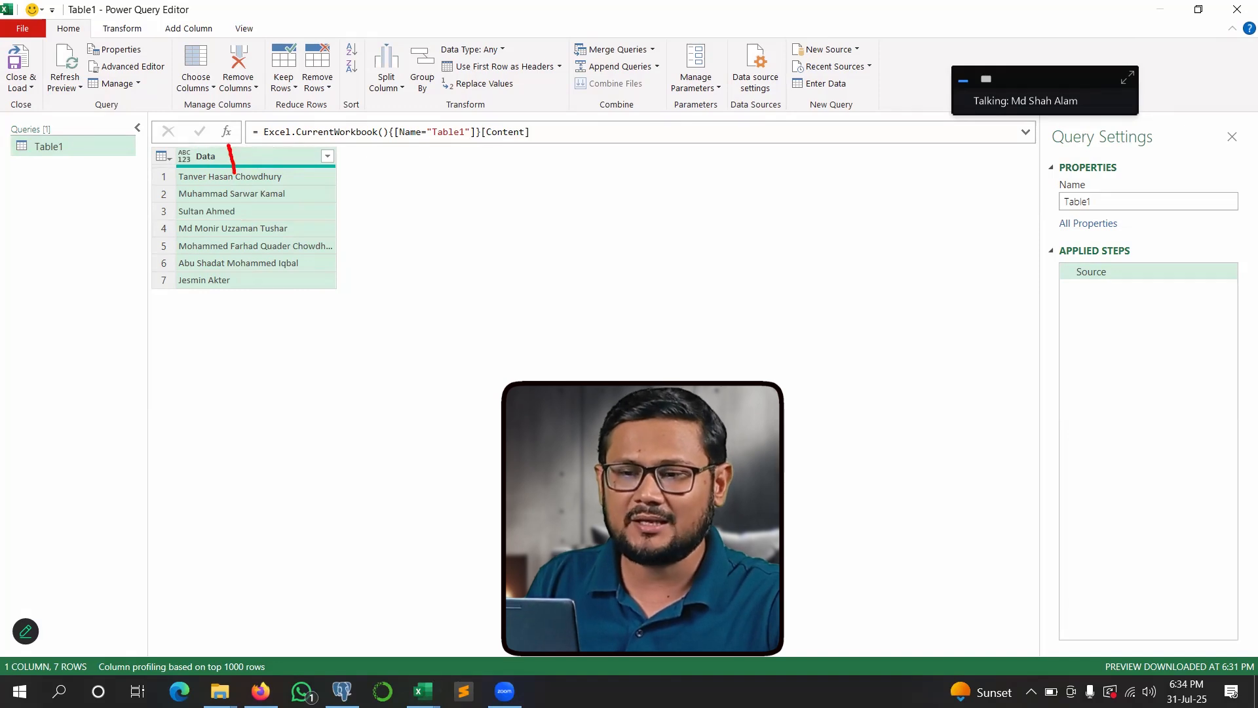
{"action": "left_click_drag", "start_coordinate": [281, 178], "coordinate": [304, 121]}
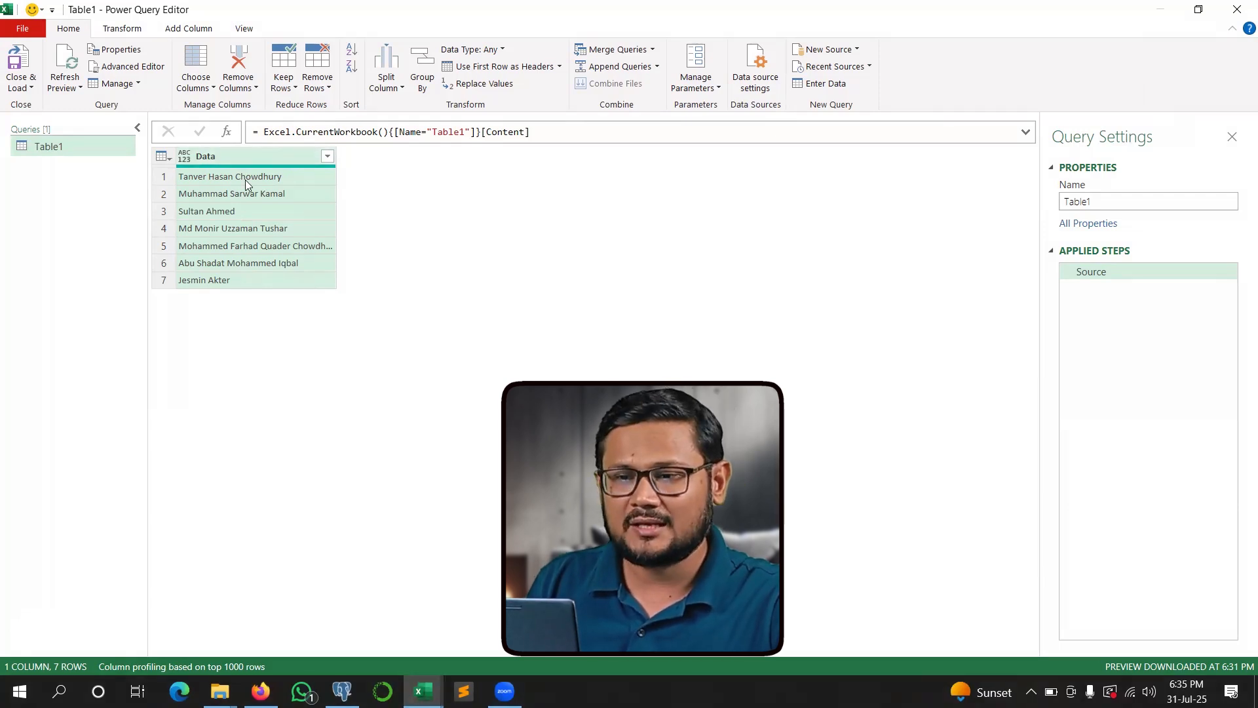
Add a custom column with the formula Text.Reverse([Data]).
{"action": "left_click", "coordinate": [188, 29]}
{"action": "left_click", "coordinate": [77, 79]}
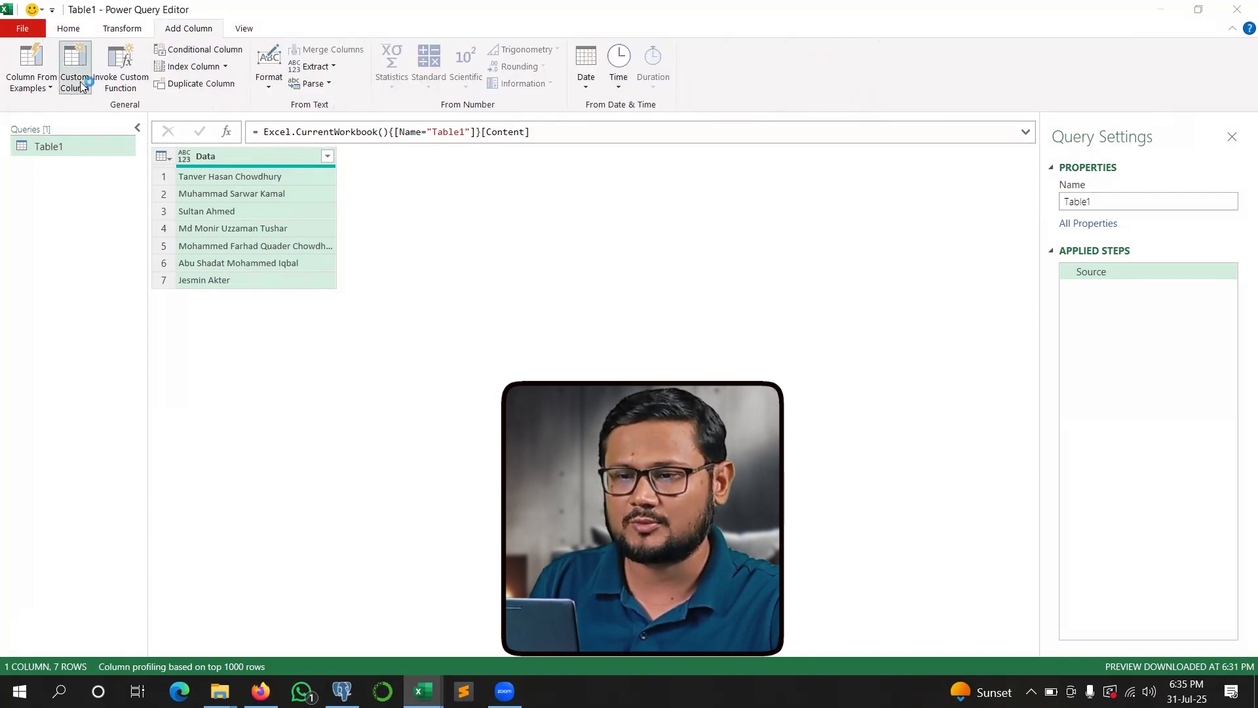
{"action": "type", "text": "."}
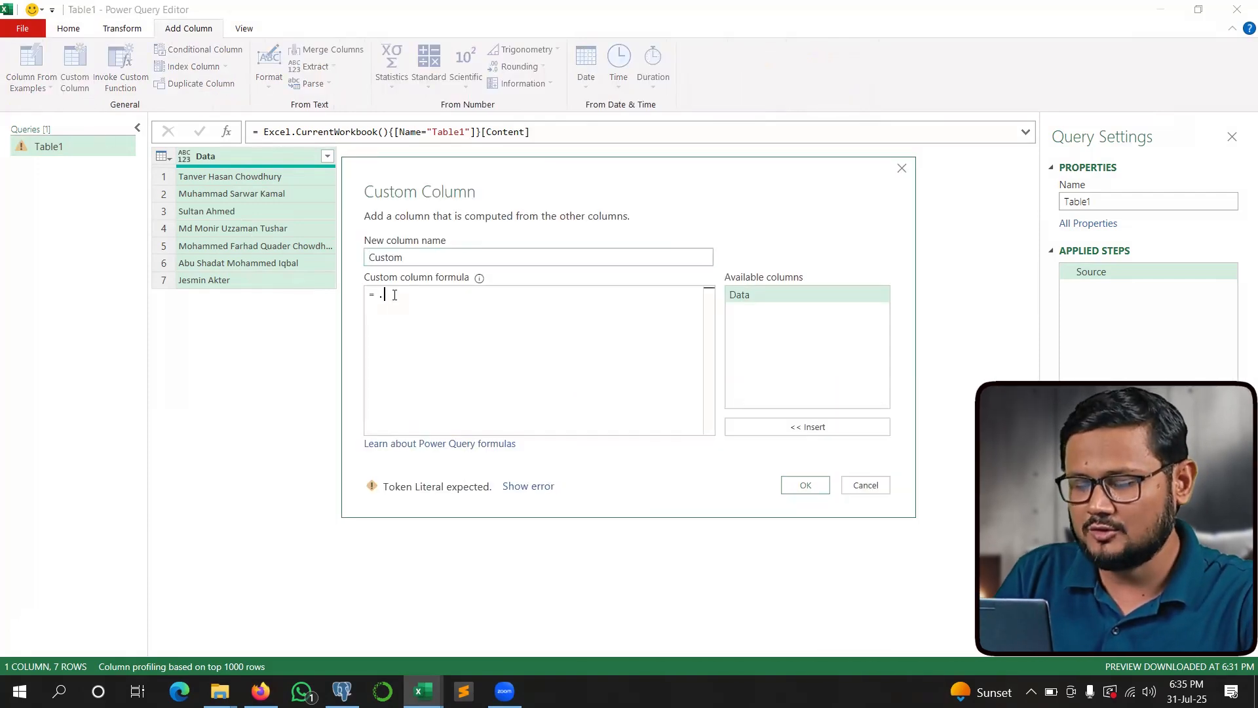
{"action": "type", "text": "rever"}
{"action": "left_click", "coordinate": [458, 331]}
{"action": "type", "text": "("}
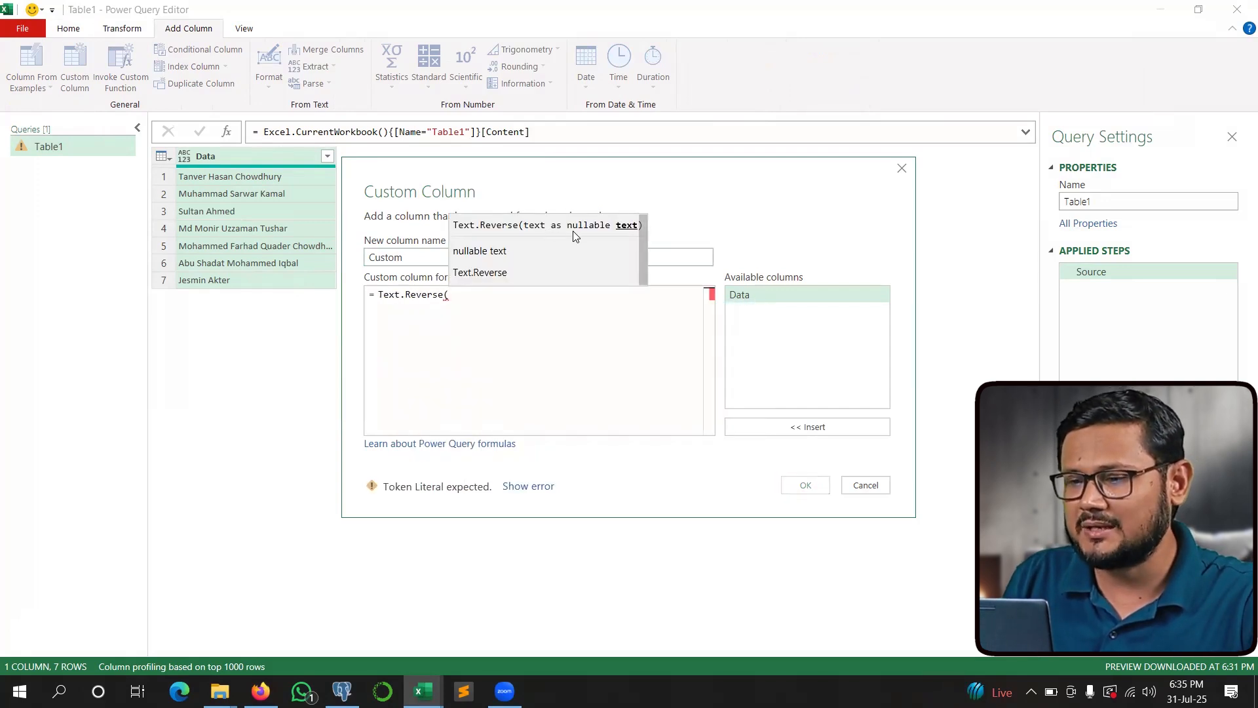
{"action": "double_click", "coordinate": [752, 296]}
{"action": "type", "text": ")"}
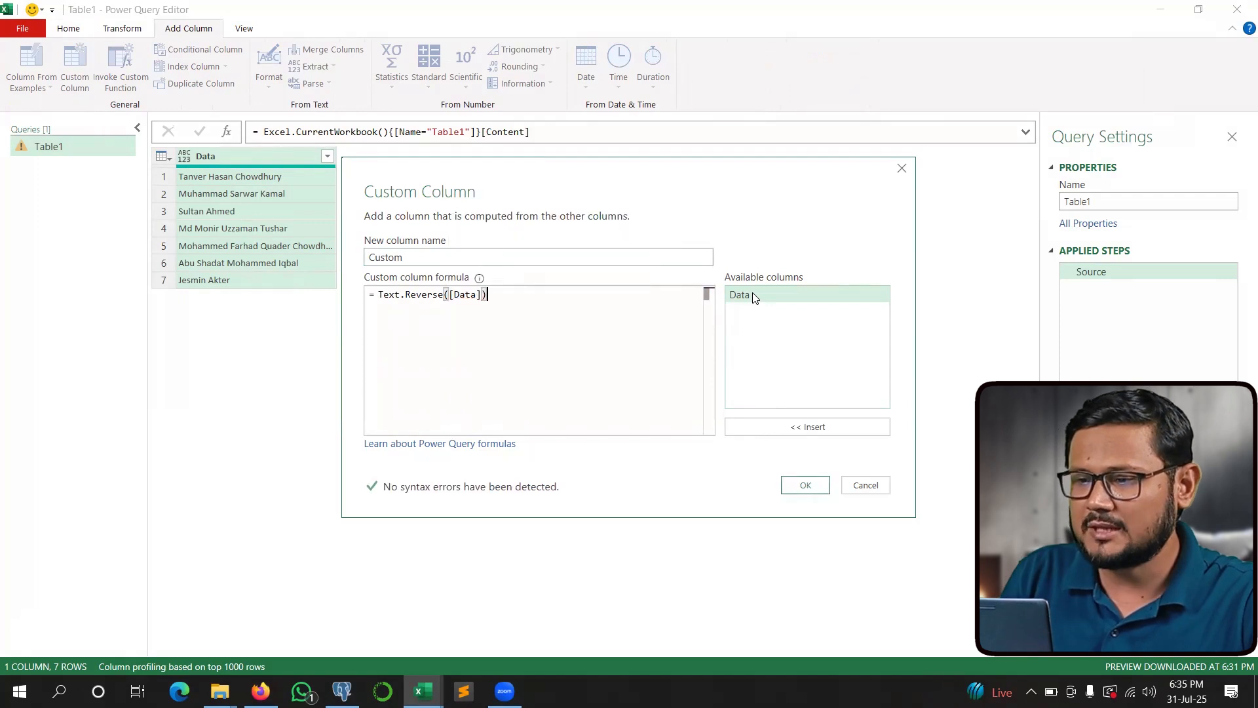
{"action": "left_click", "coordinate": [808, 490]}
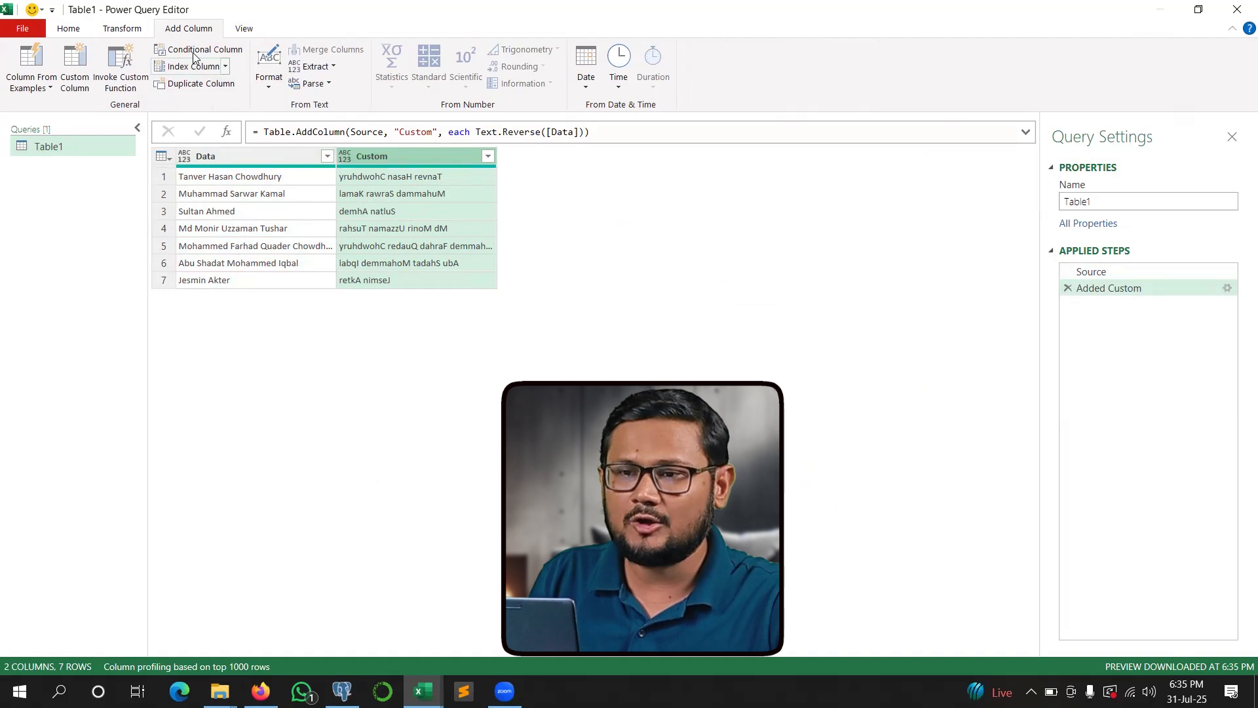
Add a custom column with the formula Text.ToList([Custom]) and preview the first row's list.
{"action": "left_click", "coordinate": [75, 75]}
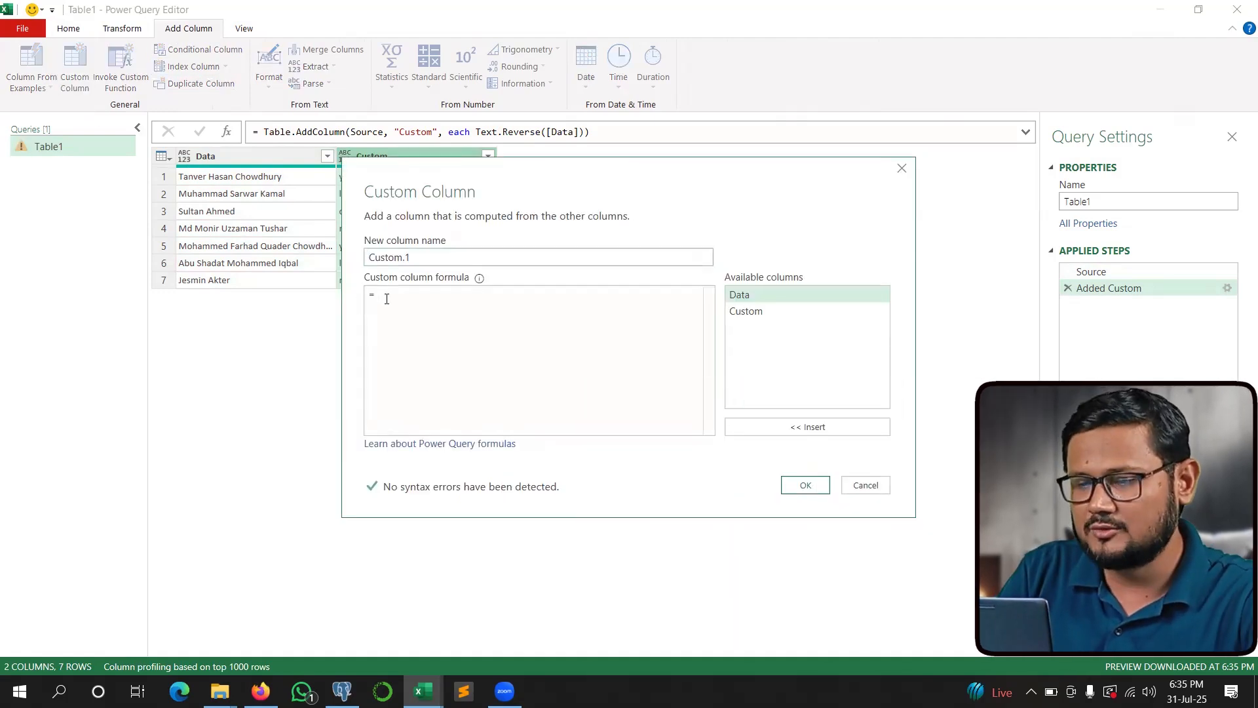
{"action": "type", "text": "Text."}
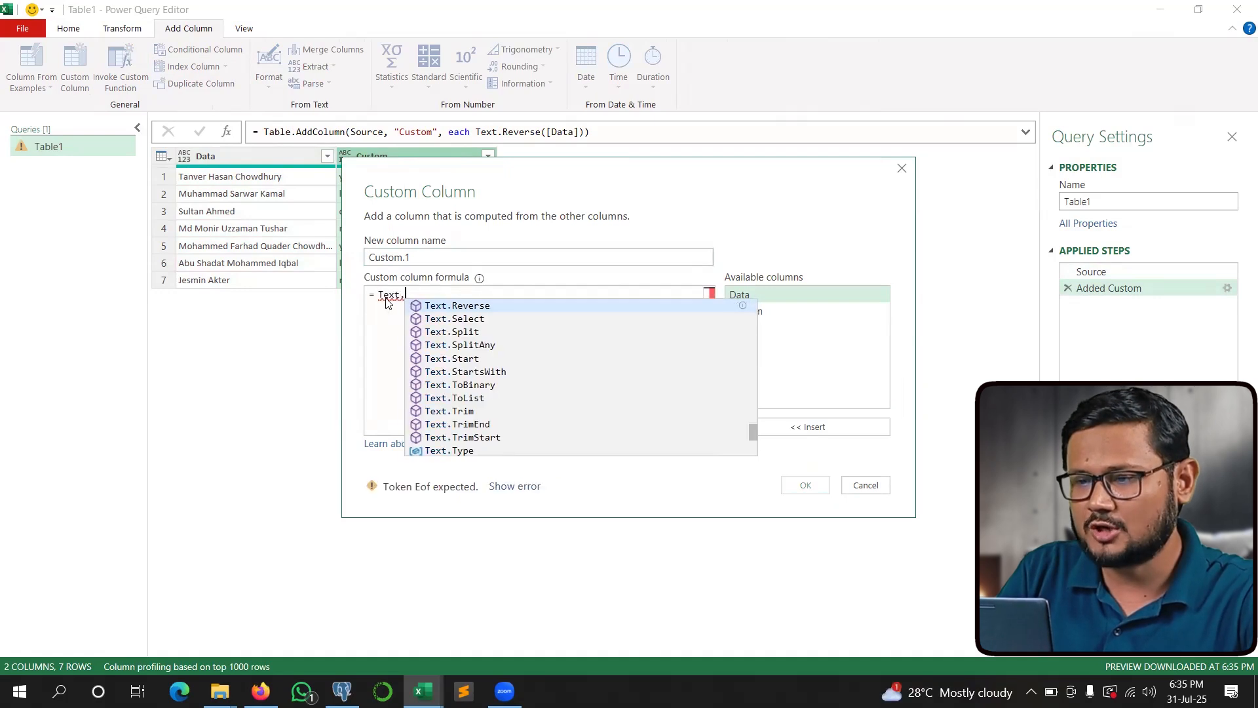
{"action": "type", "text": "ToList("}
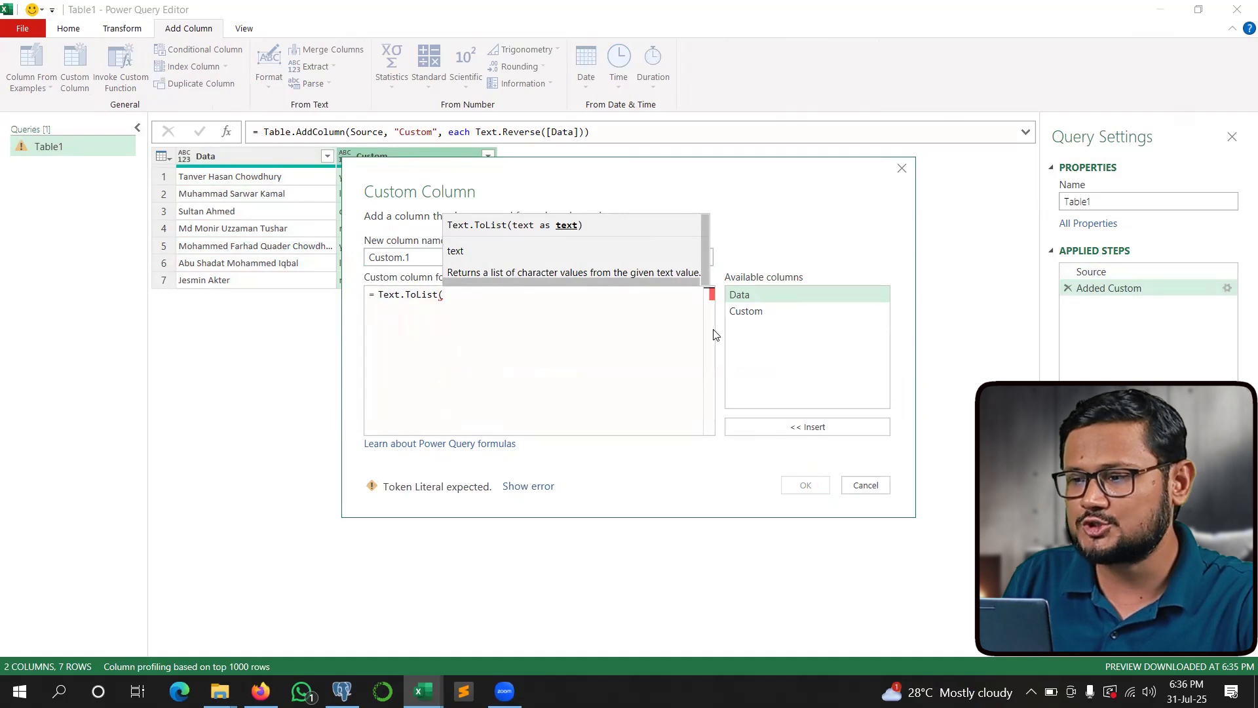
{"action": "left_click", "coordinate": [740, 312]}
{"action": "double_click", "coordinate": [740, 312]}
{"action": "type", "text": ")"}
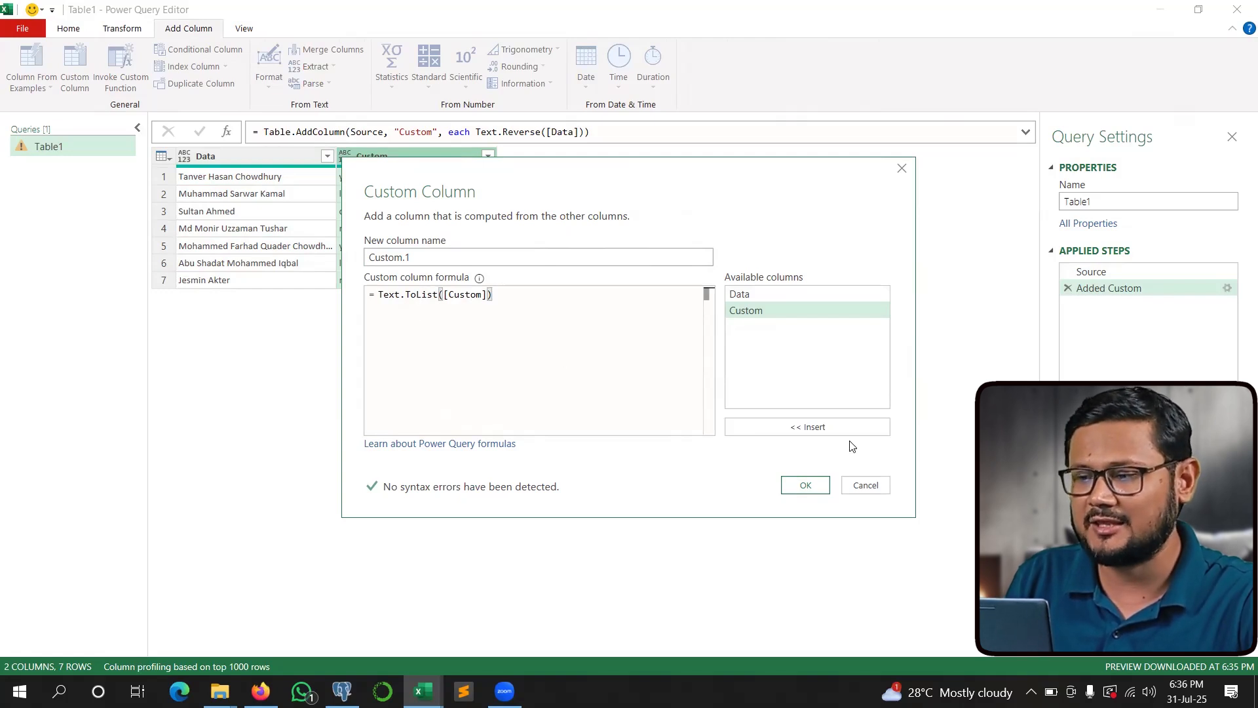
{"action": "left_click", "coordinate": [806, 485]}
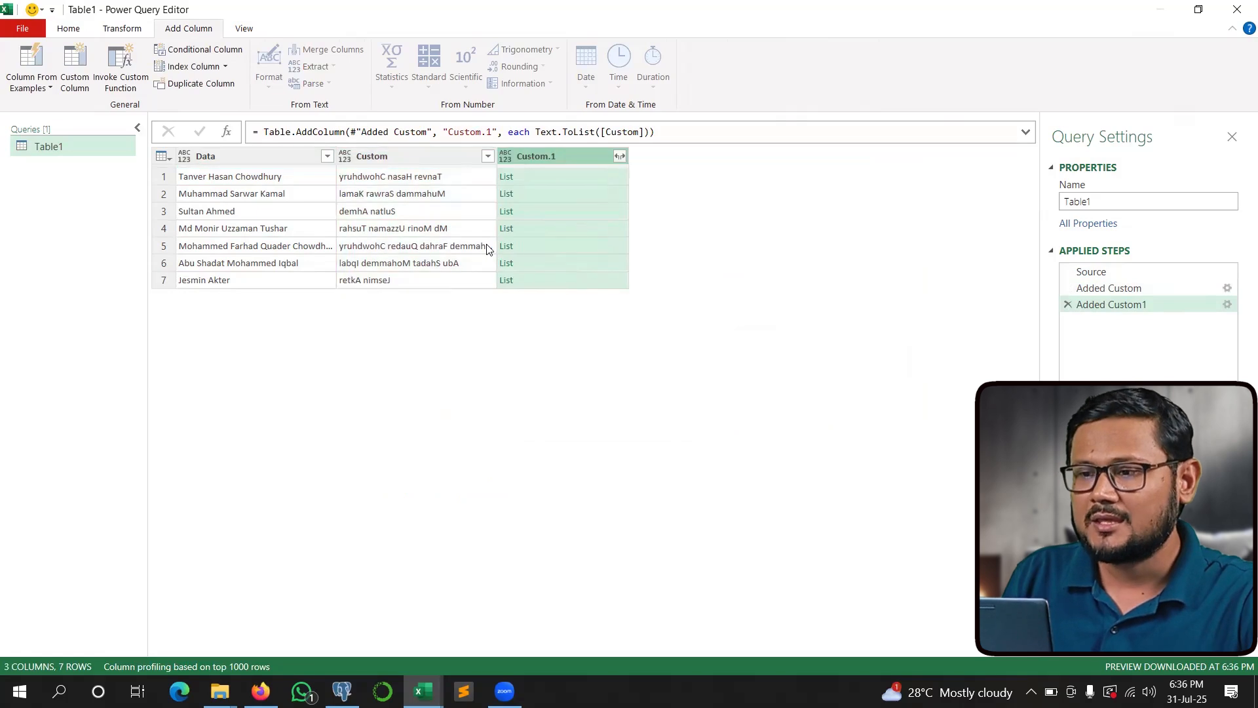
{"action": "left_click", "coordinate": [539, 175]}
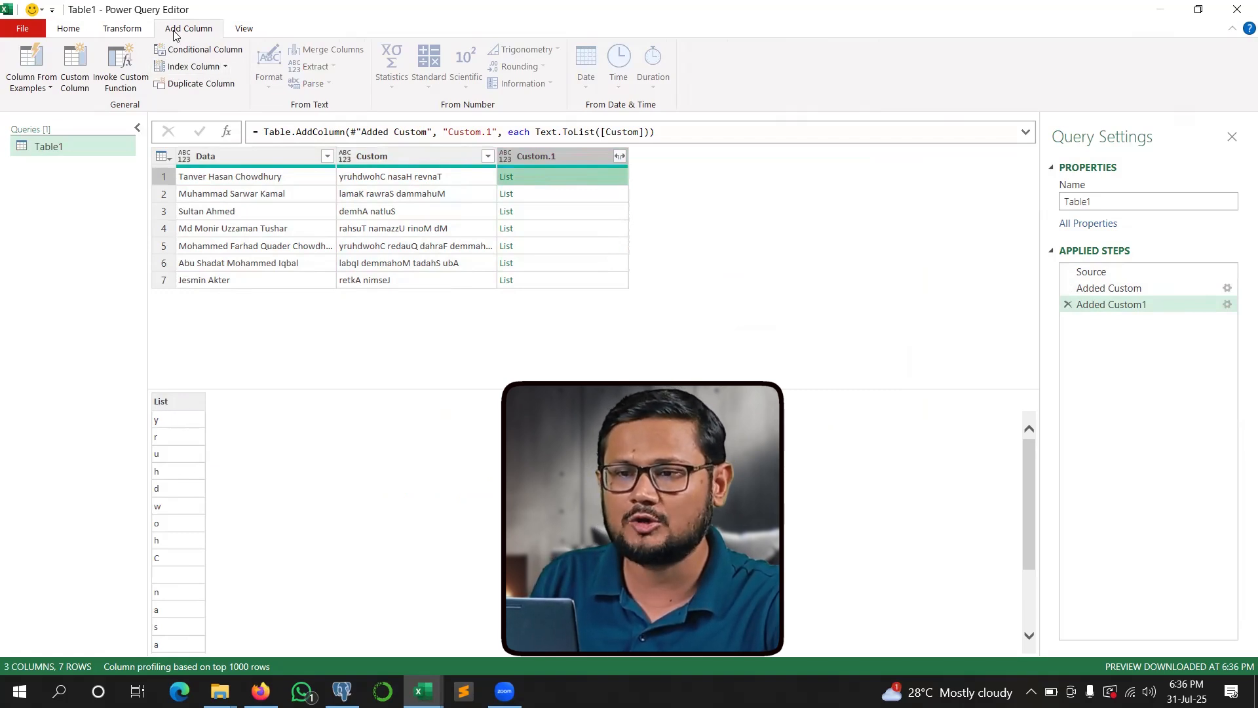
Add a custom column with the formula List.Positions([Custom.1]) and preview the first row's list.
{"action": "left_click", "coordinate": [78, 83]}
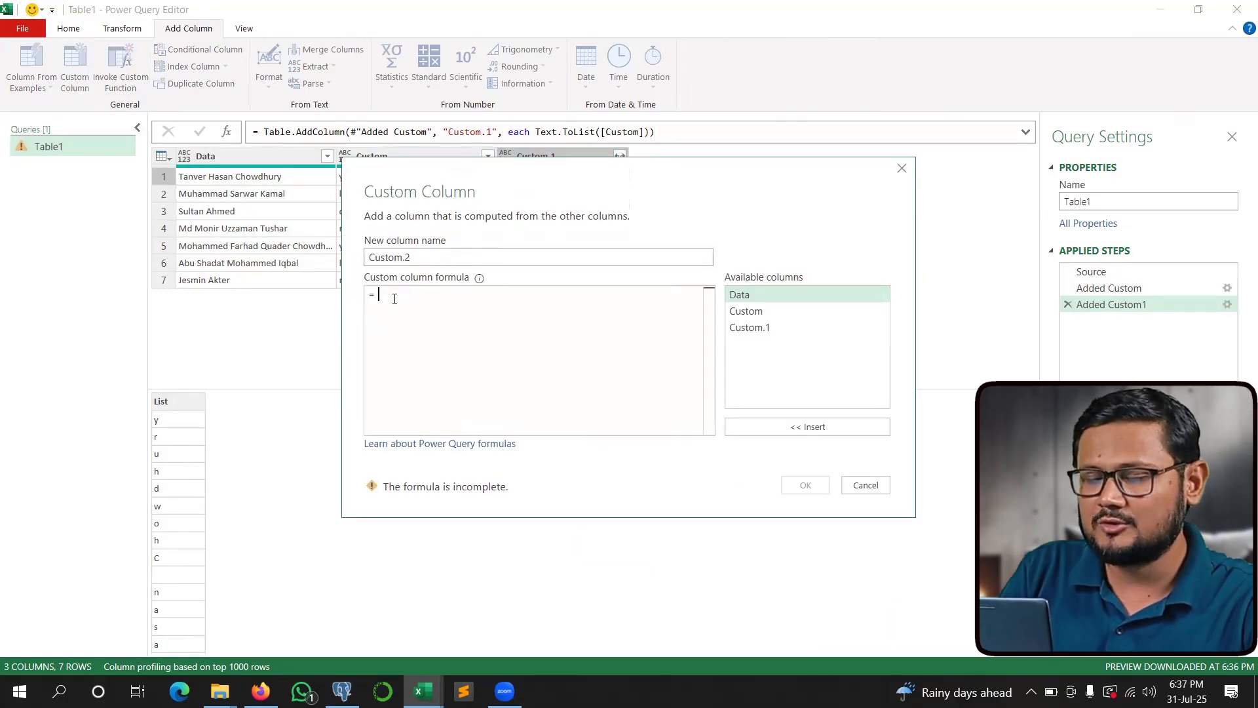
{"action": "type", "text": ">"}
{"action": "key", "text": "BackSpace"}
{"action": "type", "text": ".posto"}
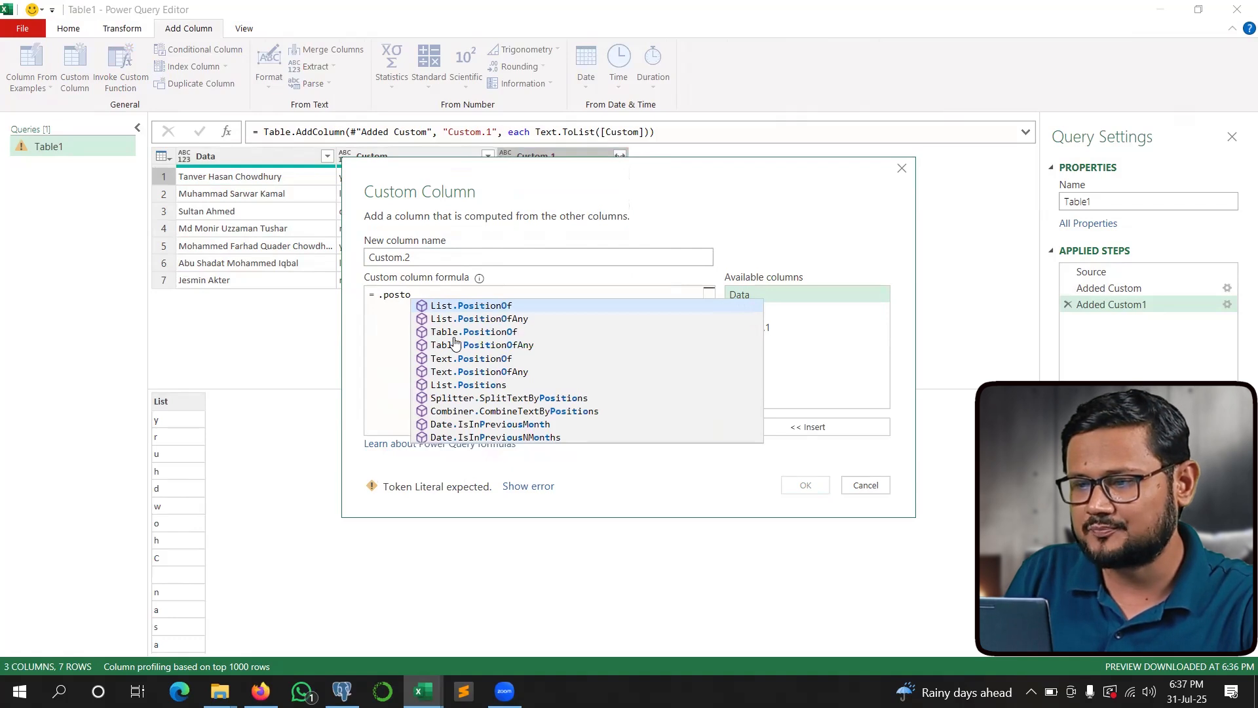
{"action": "left_click", "coordinate": [463, 390]}
{"action": "type", "text": "("}
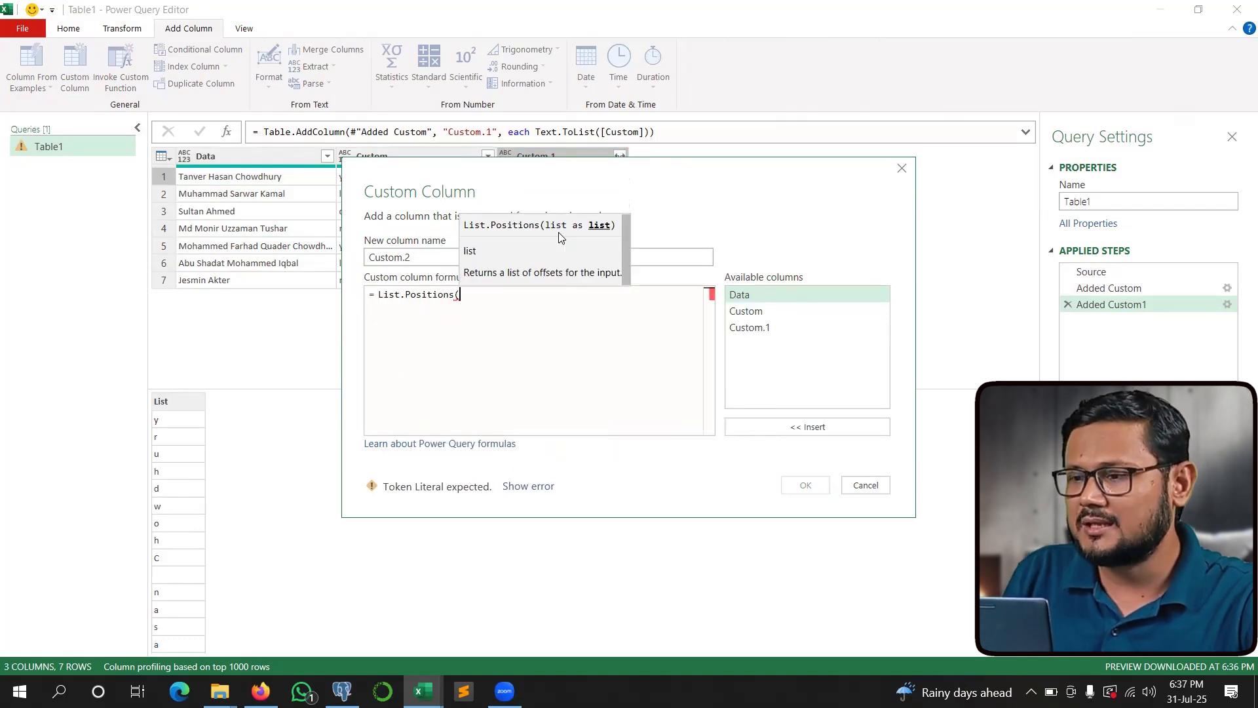
{"action": "double_click", "coordinate": [750, 327]}
{"action": "type", "text": ")"}
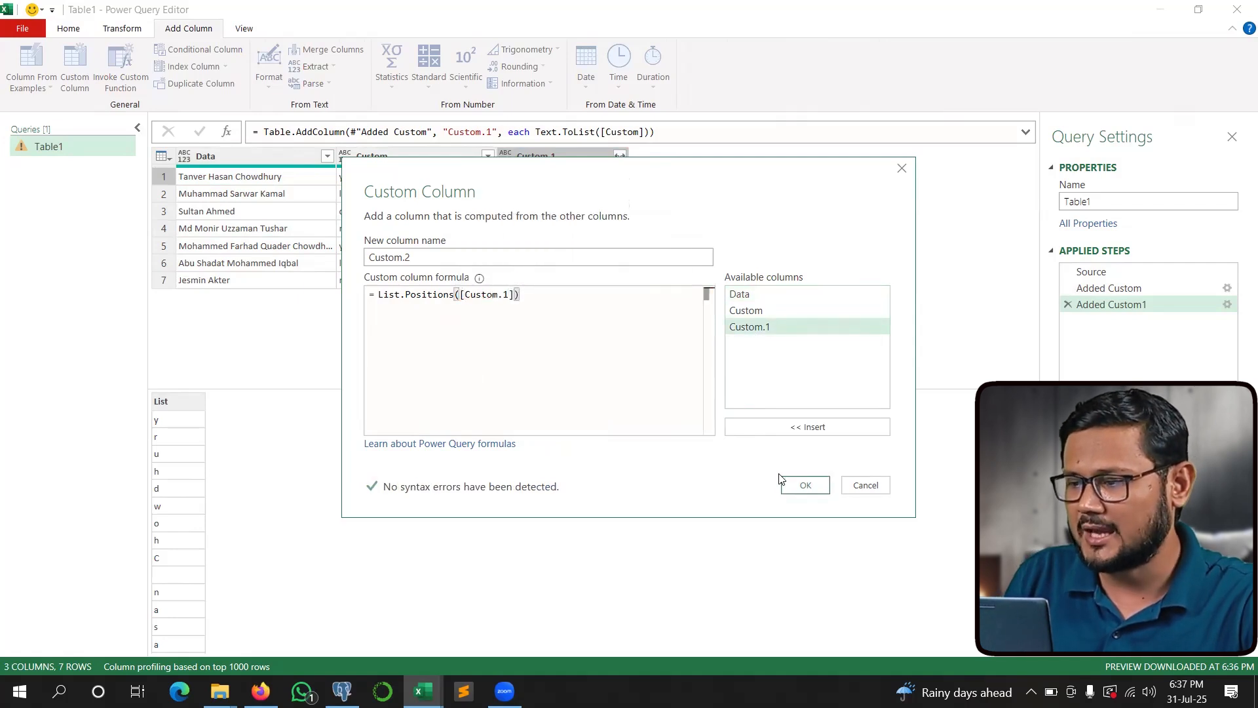
{"action": "left_click", "coordinate": [803, 485]}
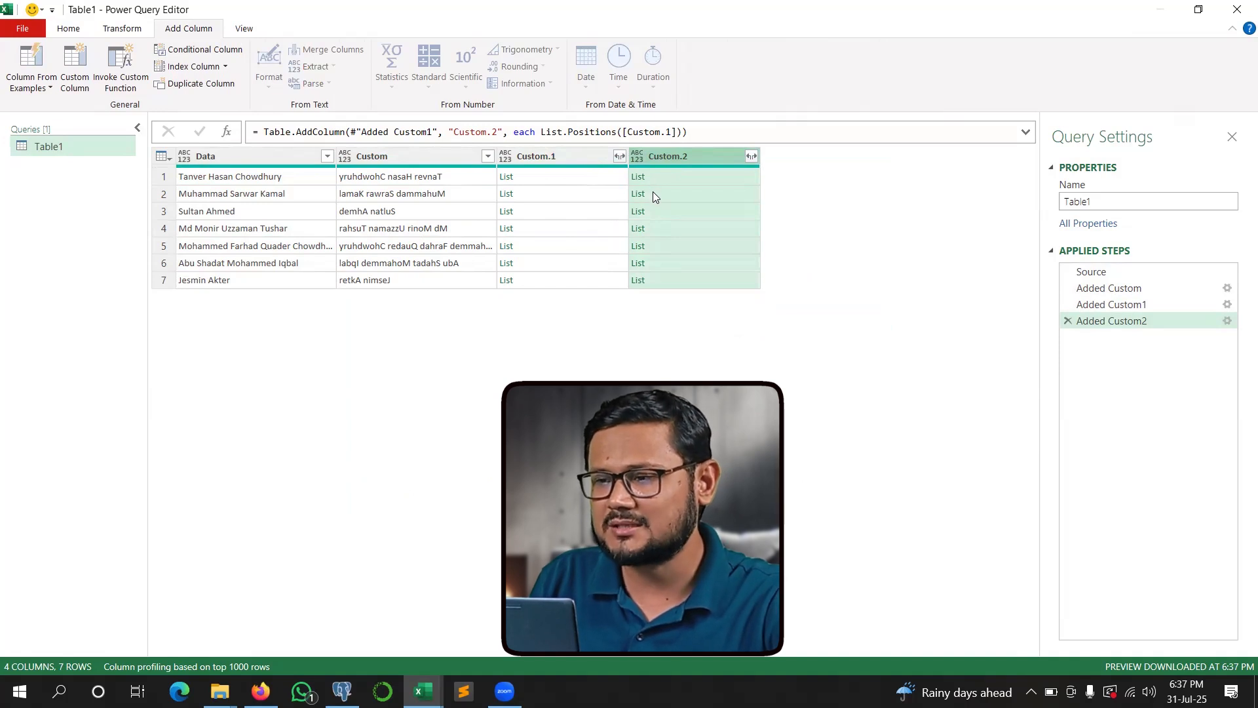
{"action": "left_click", "coordinate": [663, 176]}
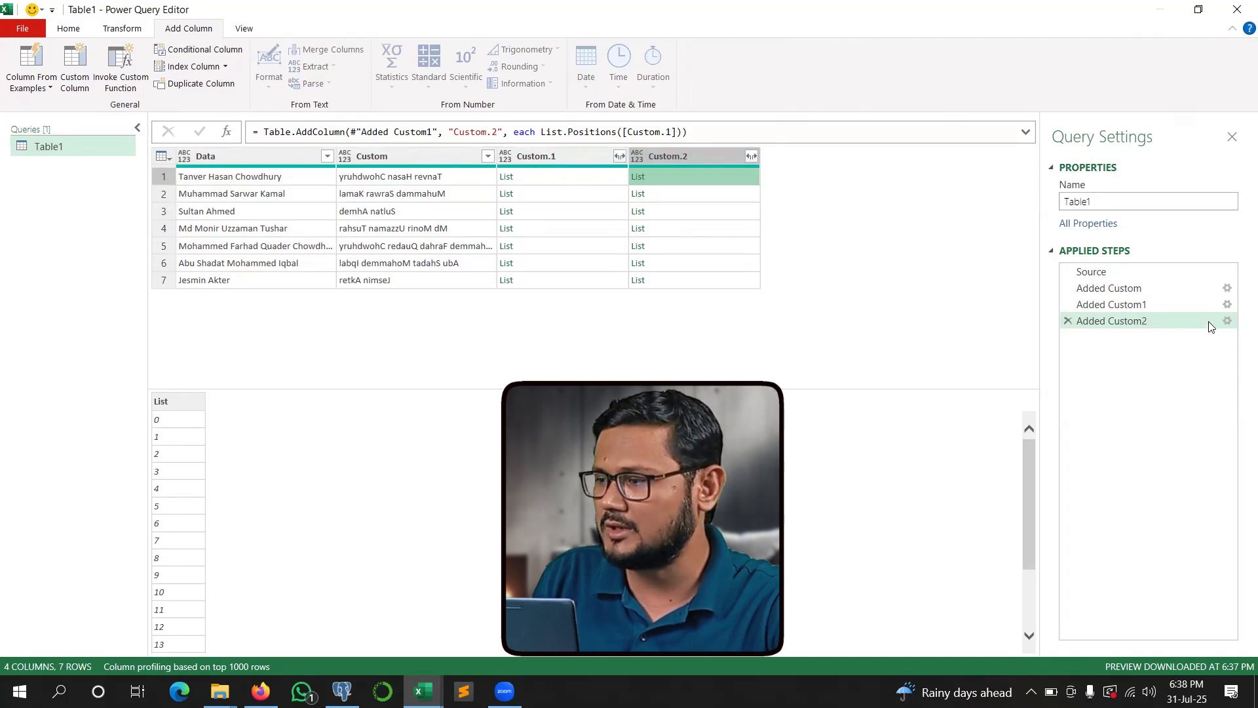
Change the Custom.2 column's formula to List.Transform(List.Positions([Custom.1]), each _+1) and preview the first row's list.
{"action": "left_click", "coordinate": [1228, 320]}
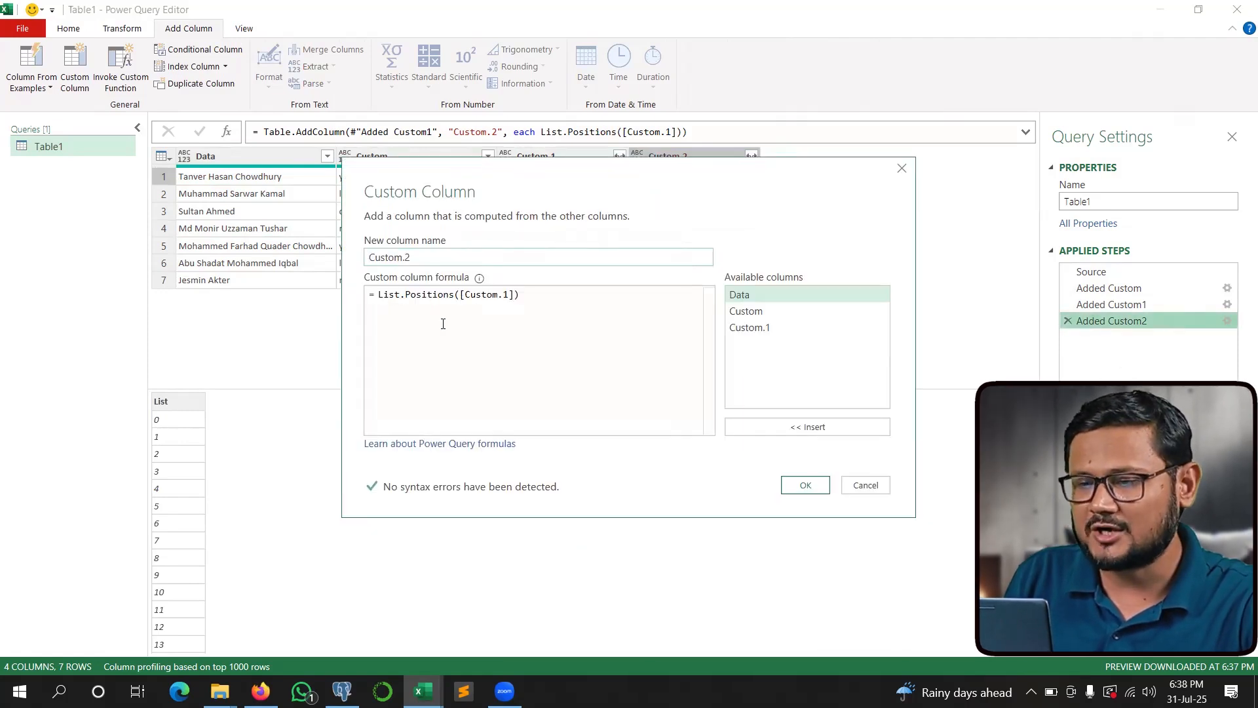
{"action": "left_click", "coordinate": [379, 299]}
{"action": "key", "text": "Return"}
{"action": "key", "text": "Up"}
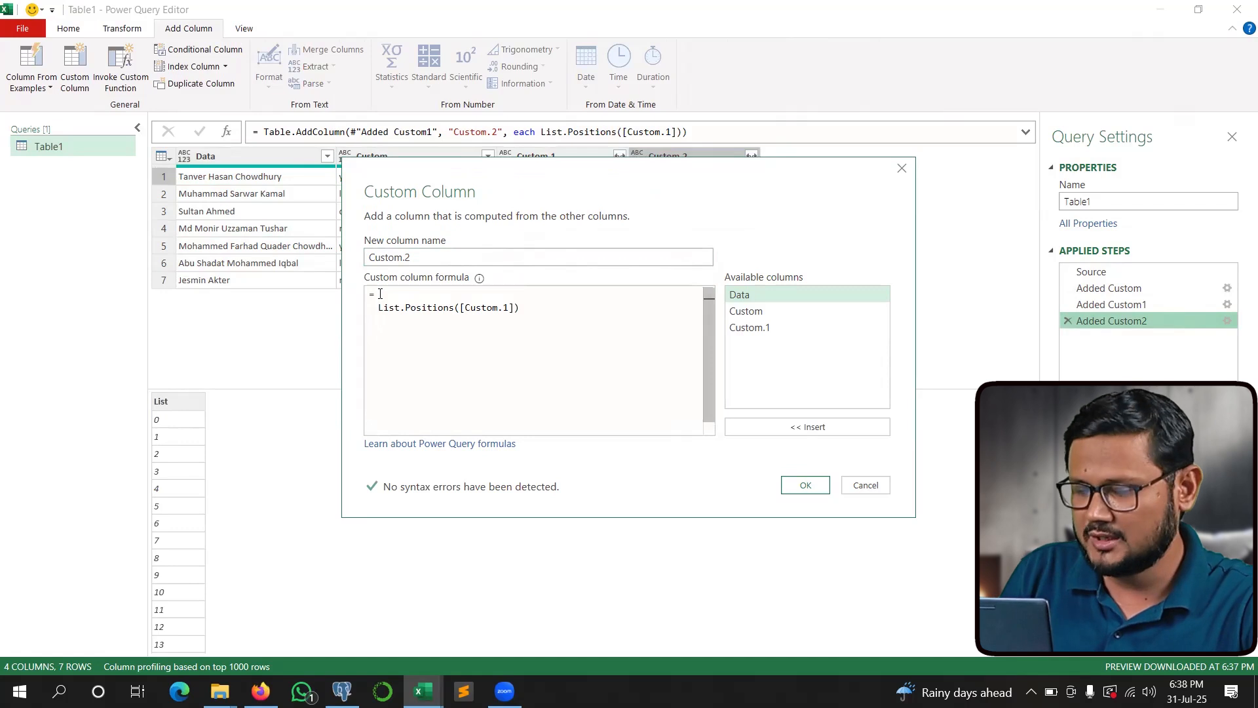
{"action": "type", "text": "List.Transform("}
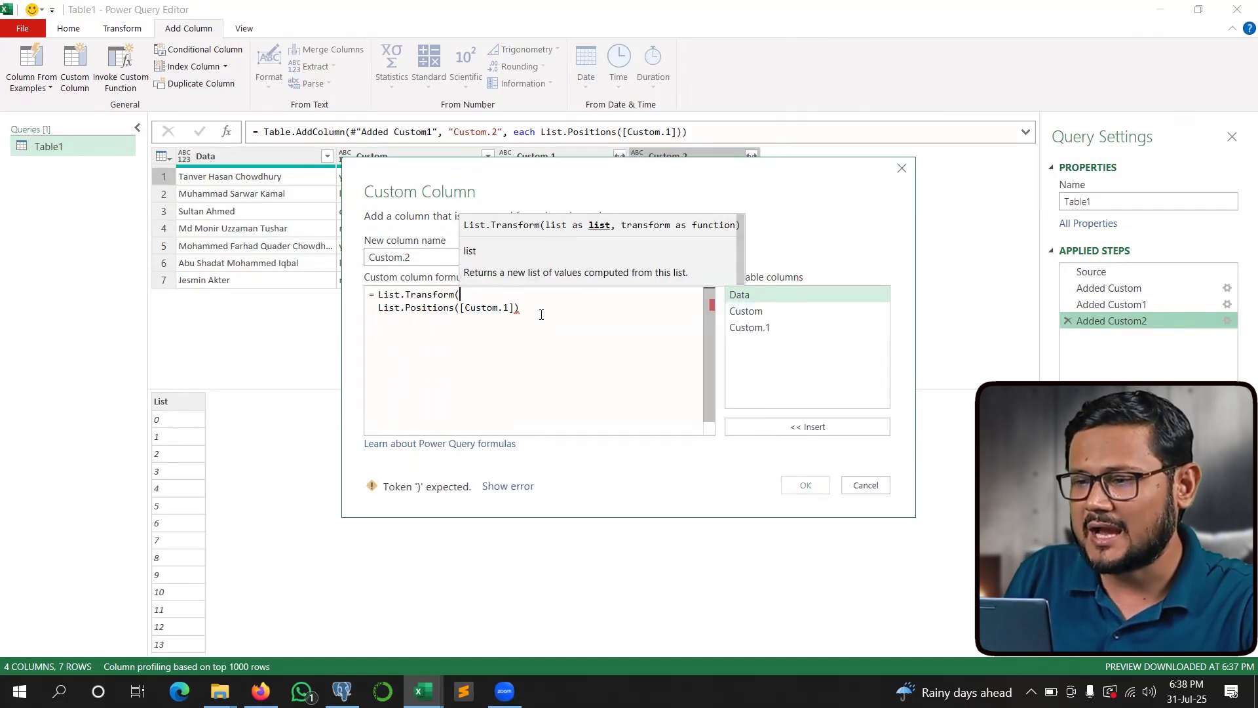
{"action": "left_click", "coordinate": [534, 307]}
{"action": "type", "text": ", "}
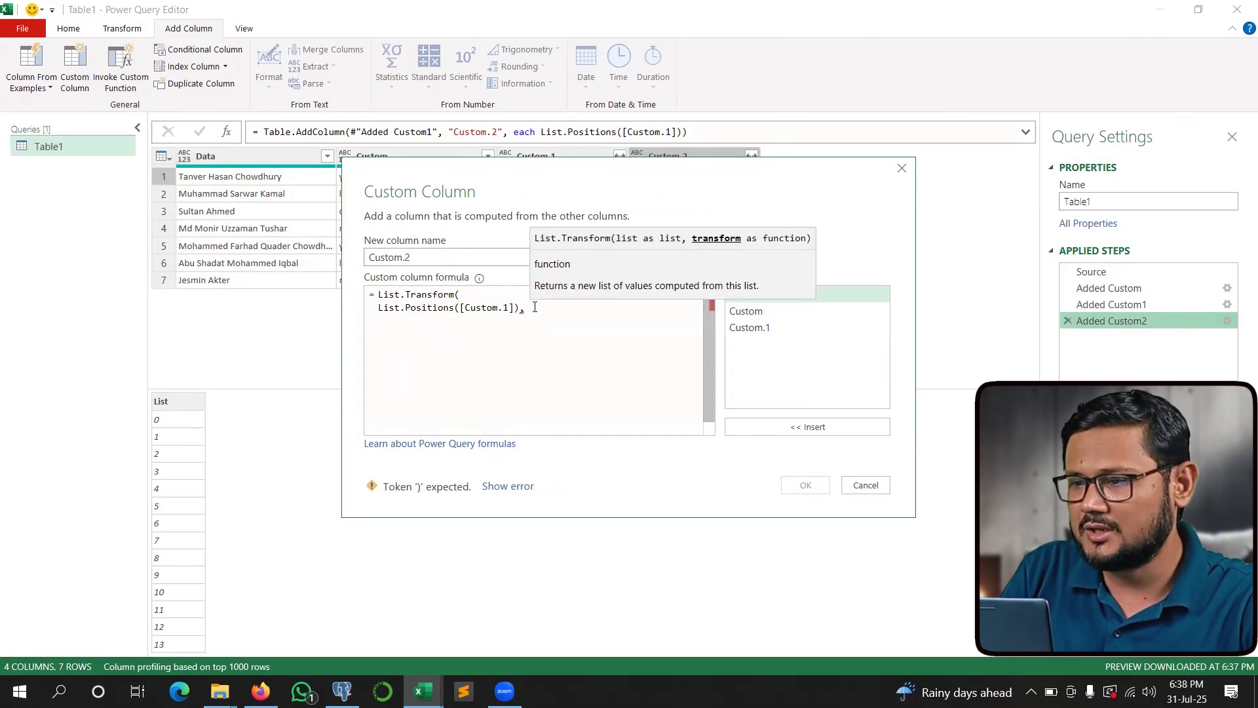
{"action": "type", "text": "each"}
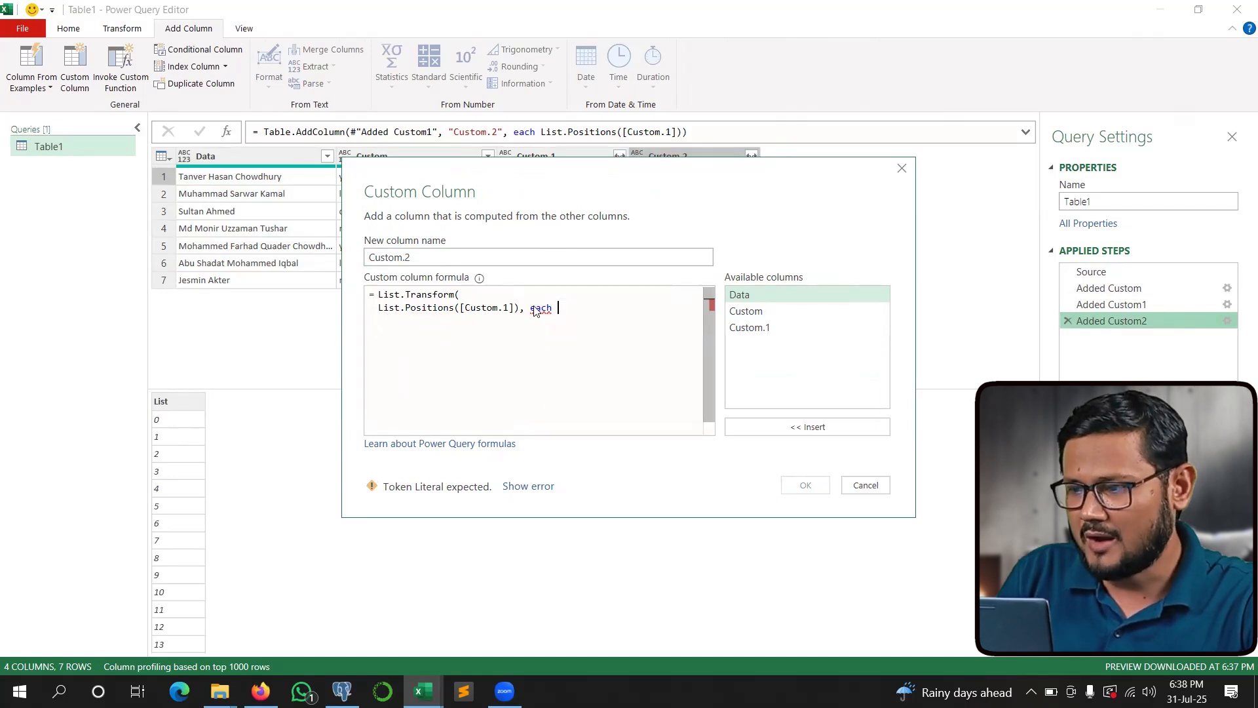
{"action": "type", "text": " _"}
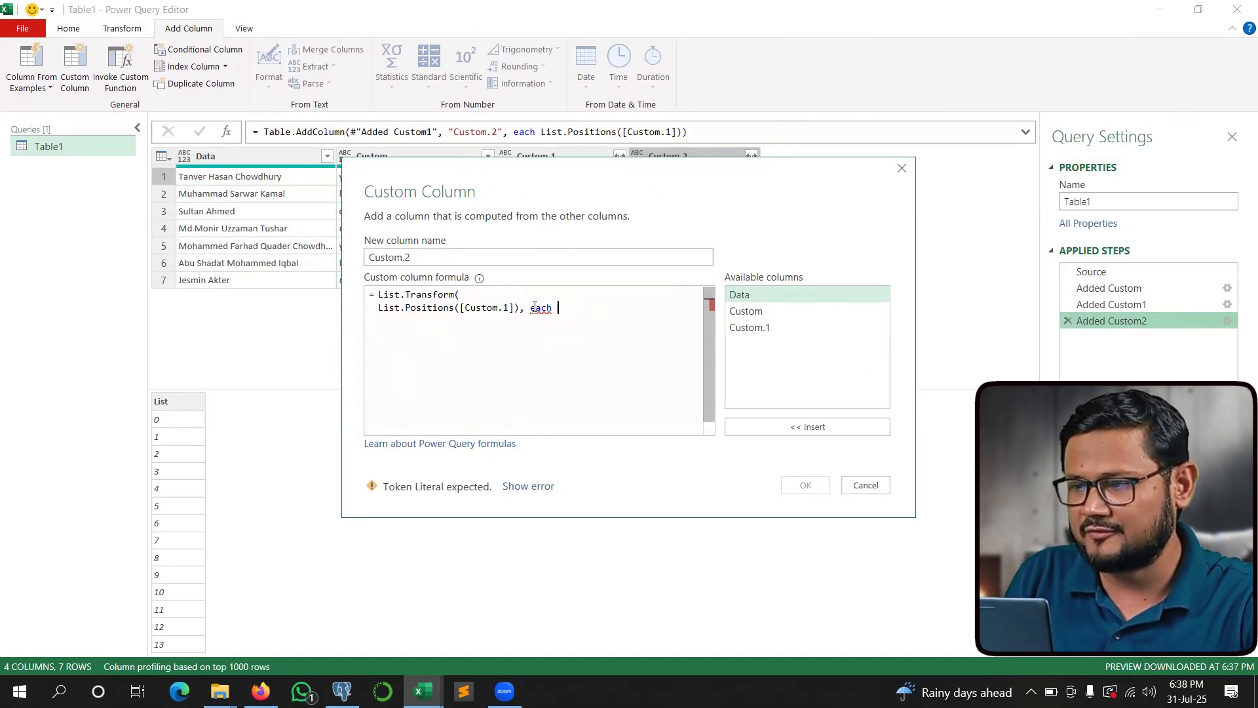
{"action": "type", "text": "+1)"}
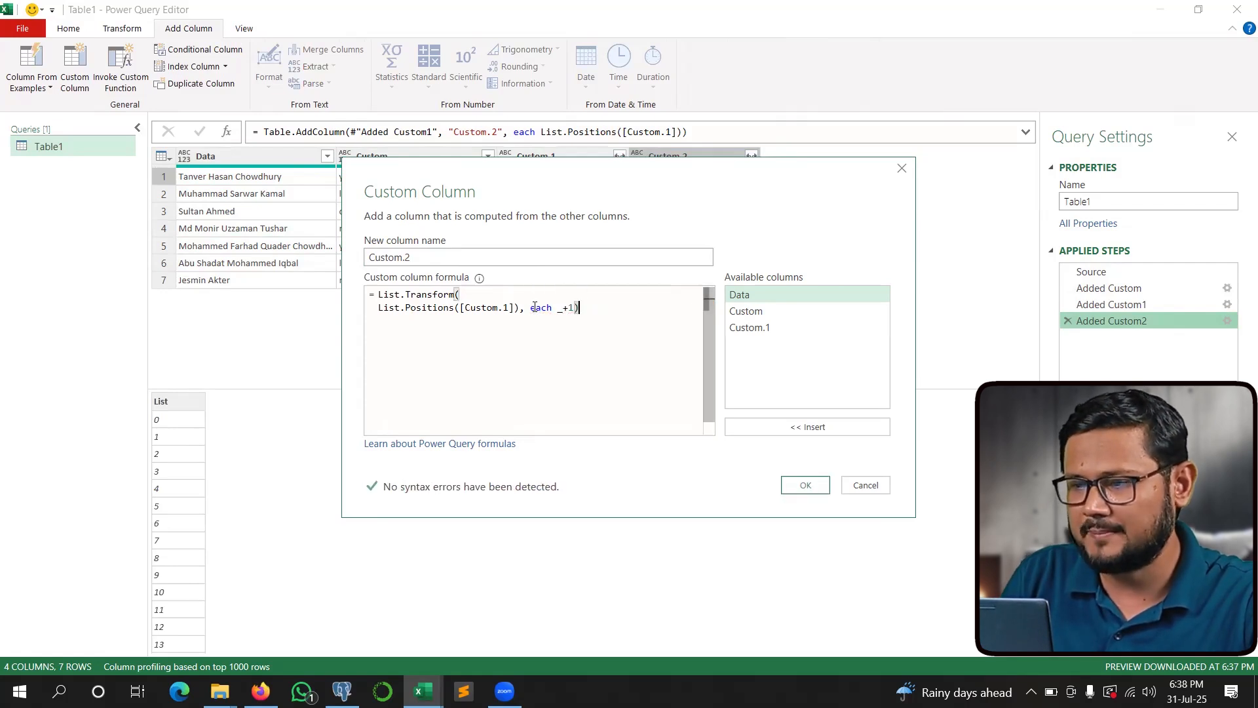
{"action": "left_click", "coordinate": [806, 486]}
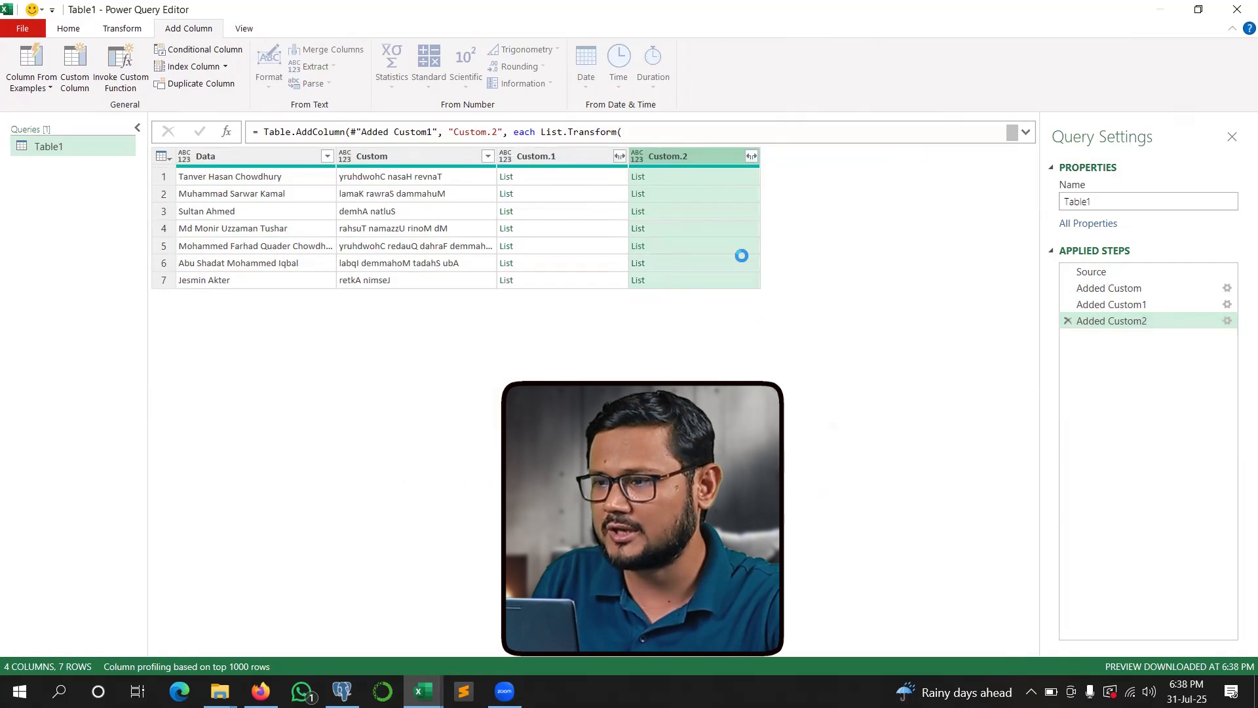
{"action": "left_click", "coordinate": [677, 177]}
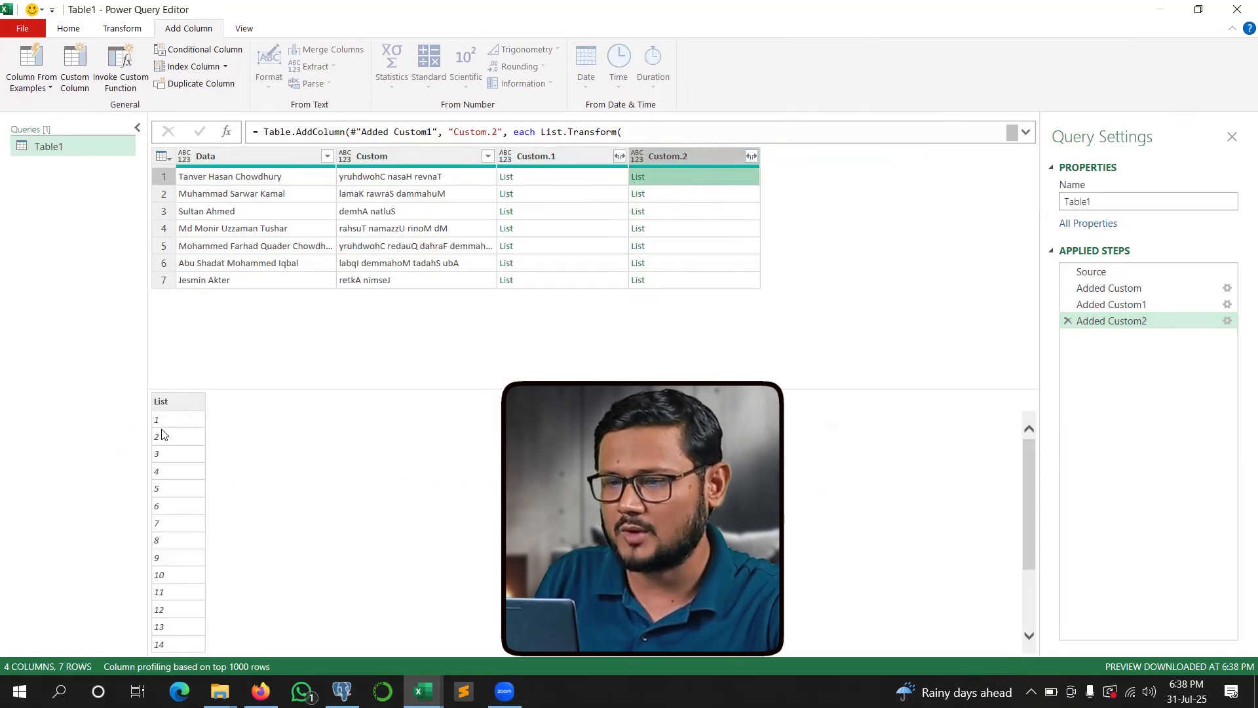
Add a custom column with the formula List.Zip({[Custom.1],[Custom.2]}).
{"action": "left_click", "coordinate": [560, 156]}
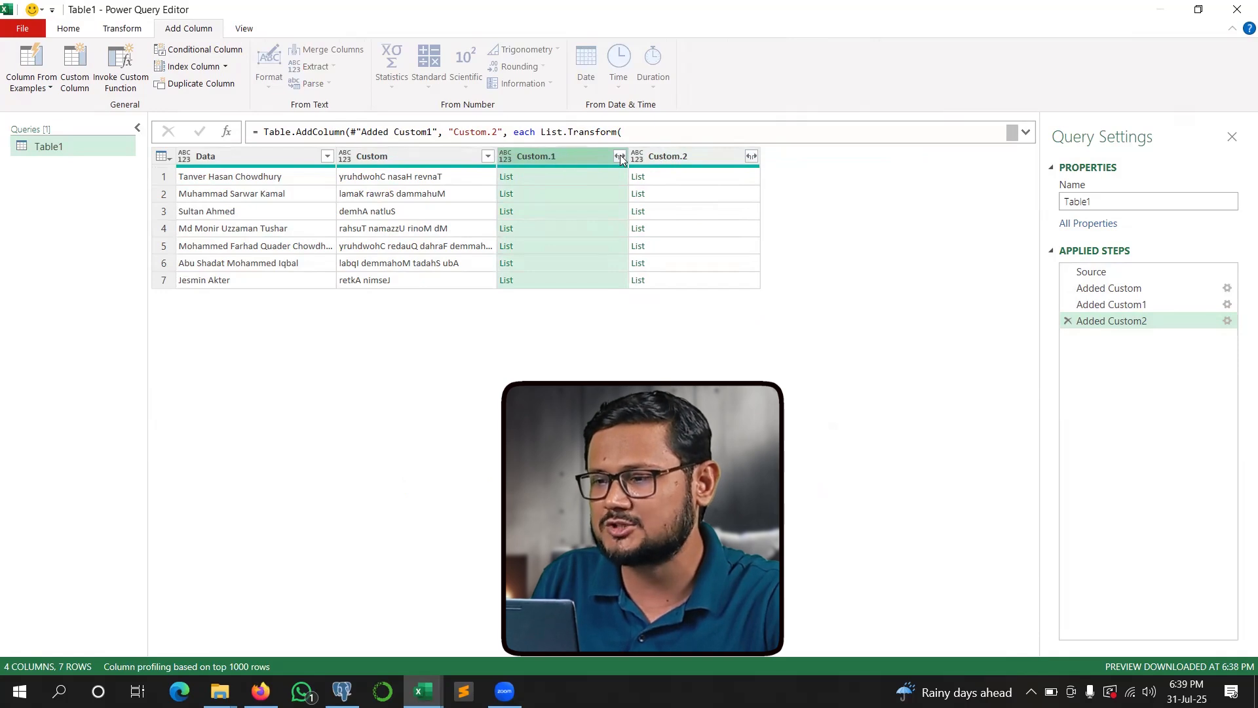
{"action": "left_click", "coordinate": [665, 155]}
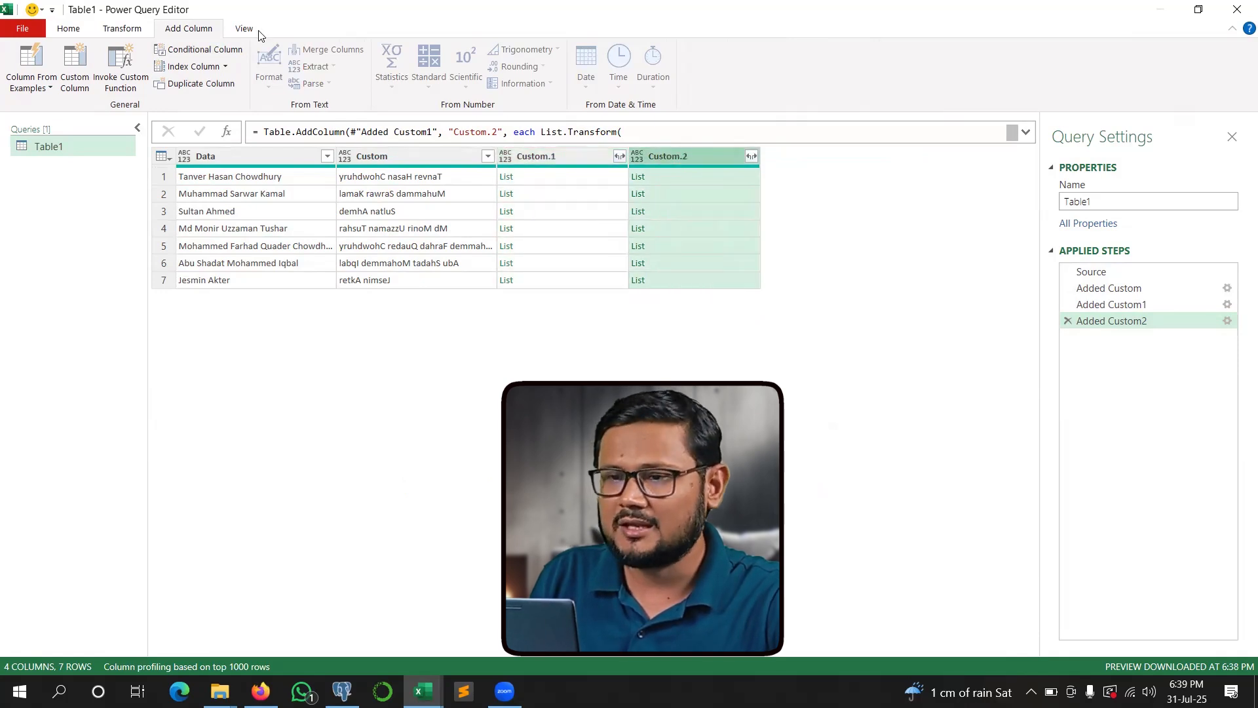
{"action": "left_click", "coordinate": [74, 65]}
{"action": "type", "text": "List.zip"}
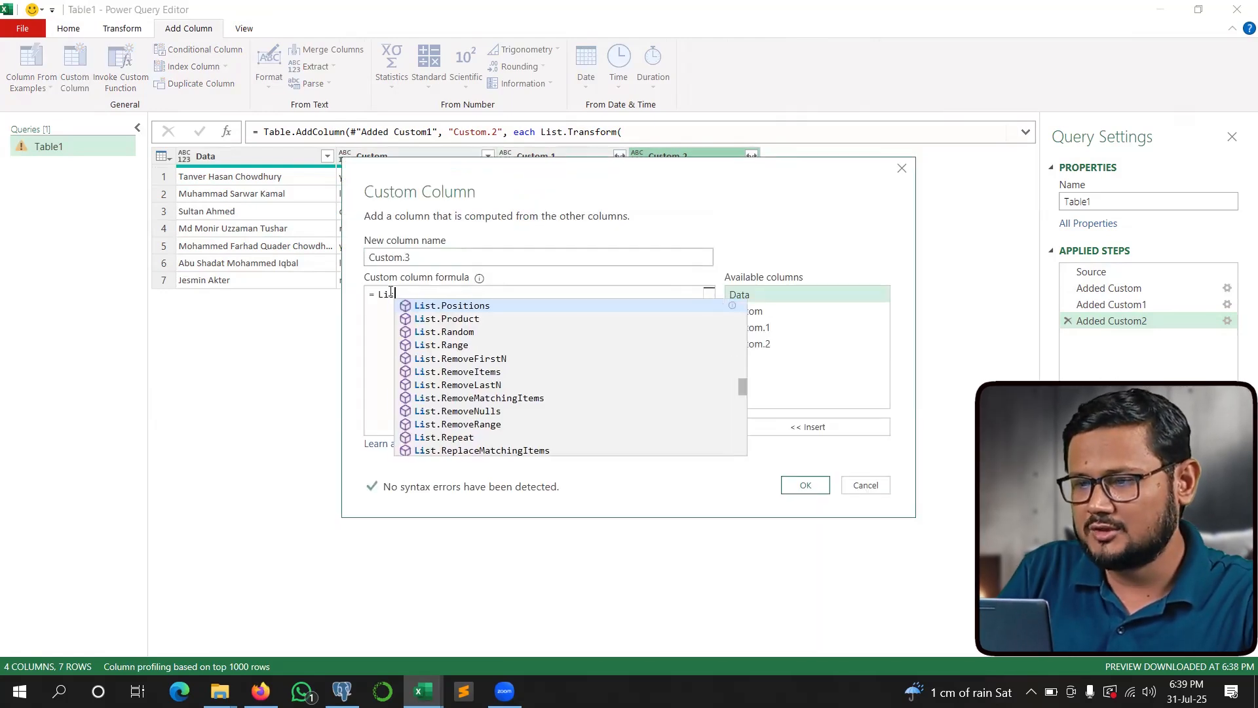
{"action": "key", "text": "BackSpace"}
{"action": "key", "text": "BackSpace"}
{"action": "key", "text": "BackSpace"}
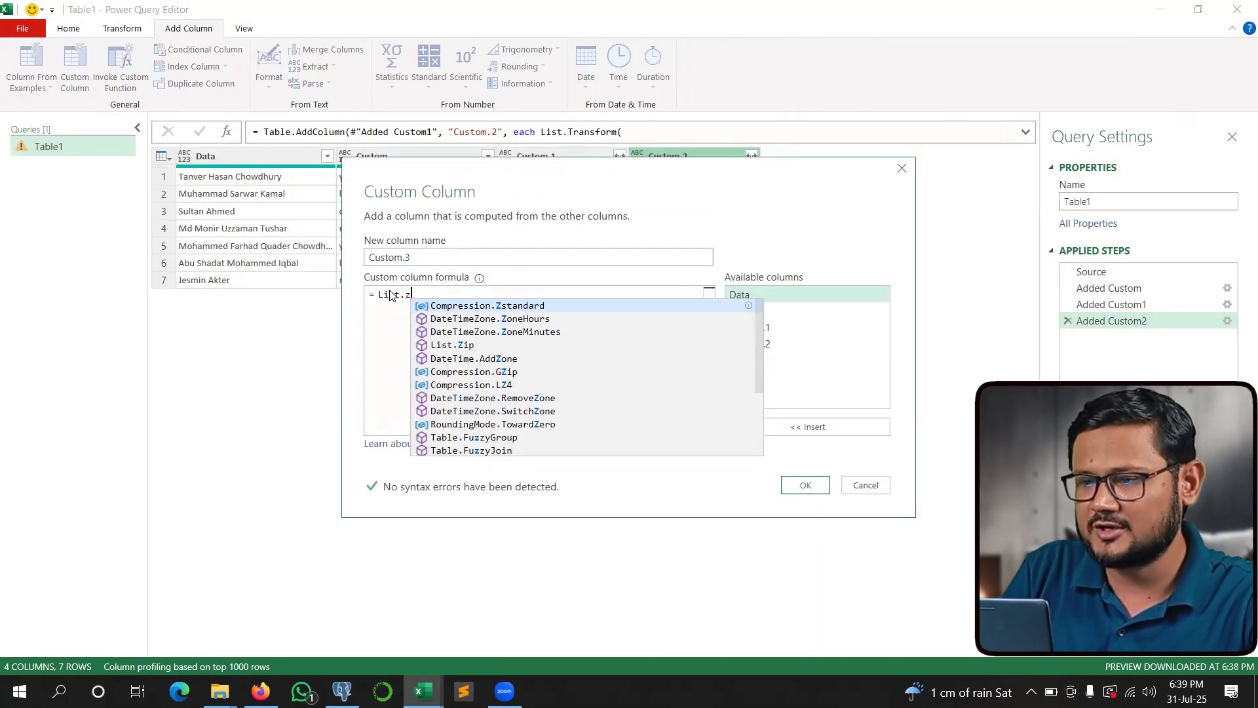
{"action": "type", "text": "Zip("}
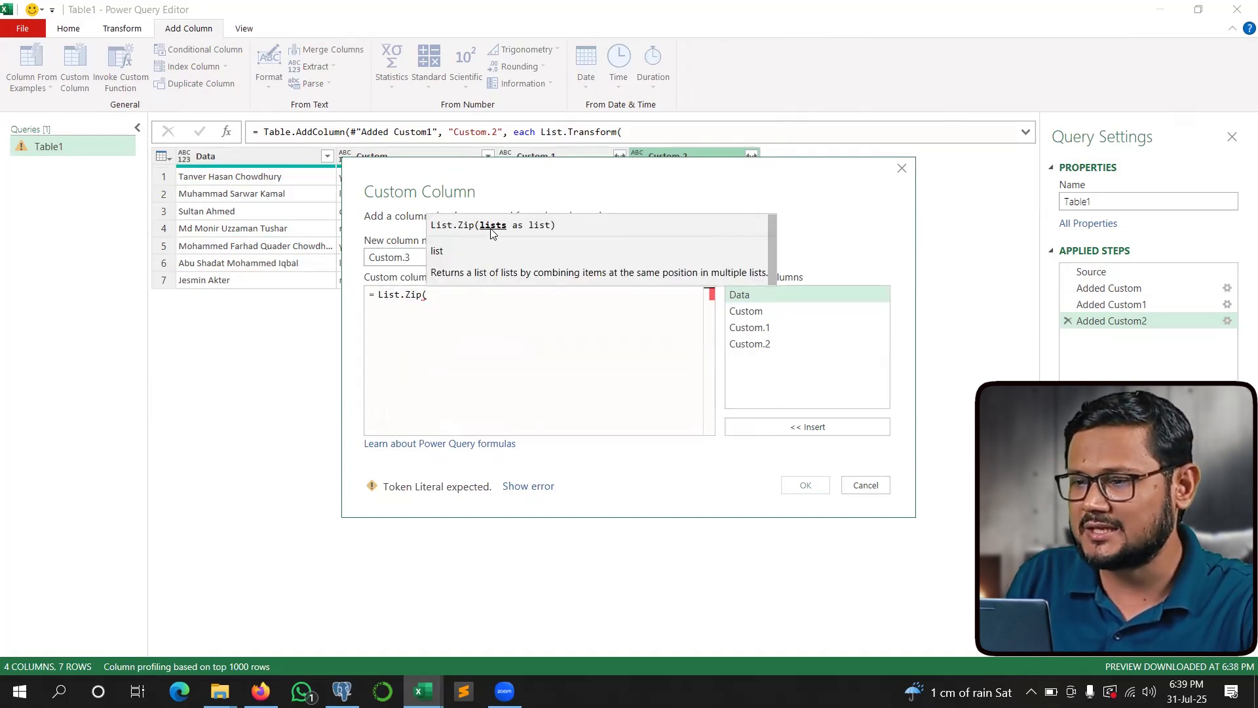
{"action": "type", "text": "{"}
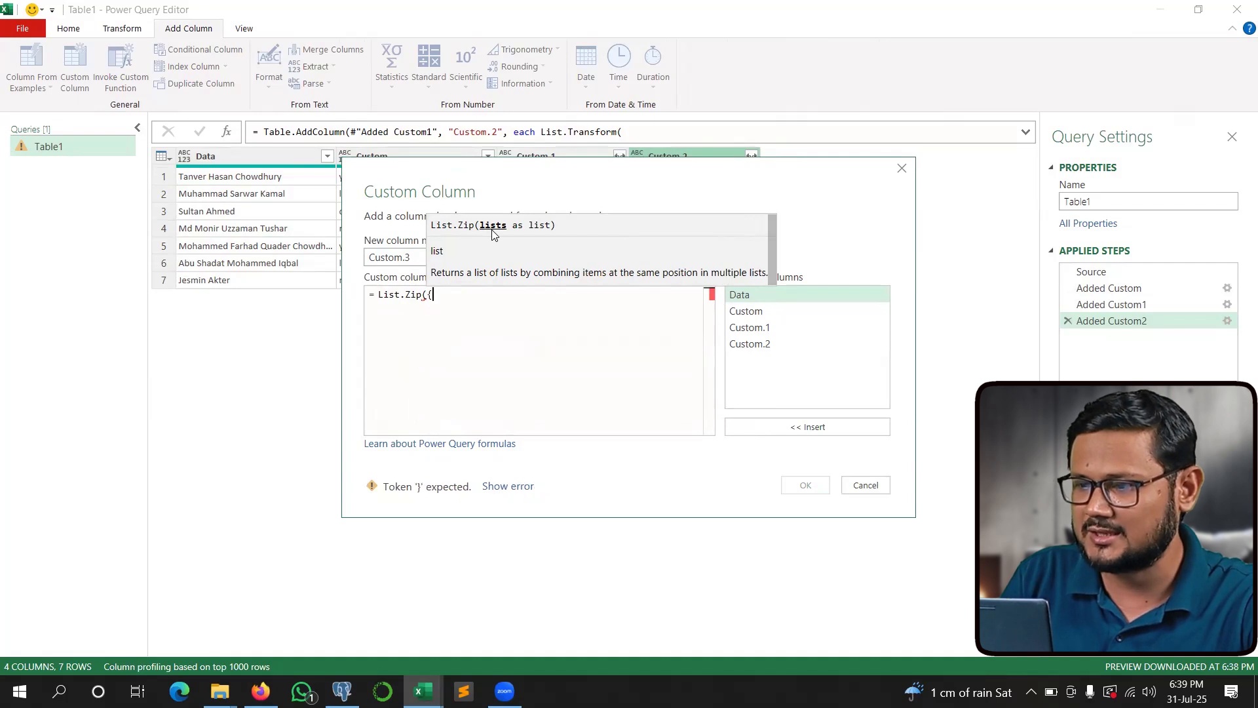
{"action": "double_click", "coordinate": [751, 328]}
{"action": "type", "text": ","}
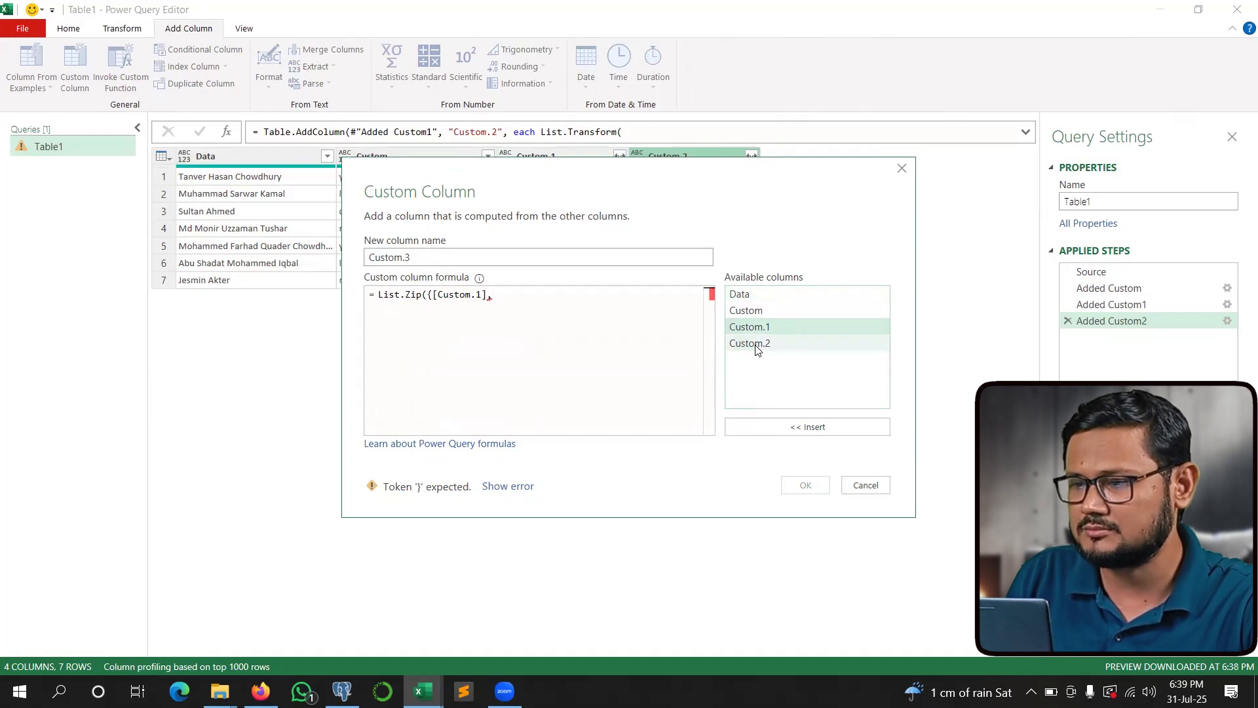
{"action": "double_click", "coordinate": [755, 345]}
{"action": "type", "text": "})"}
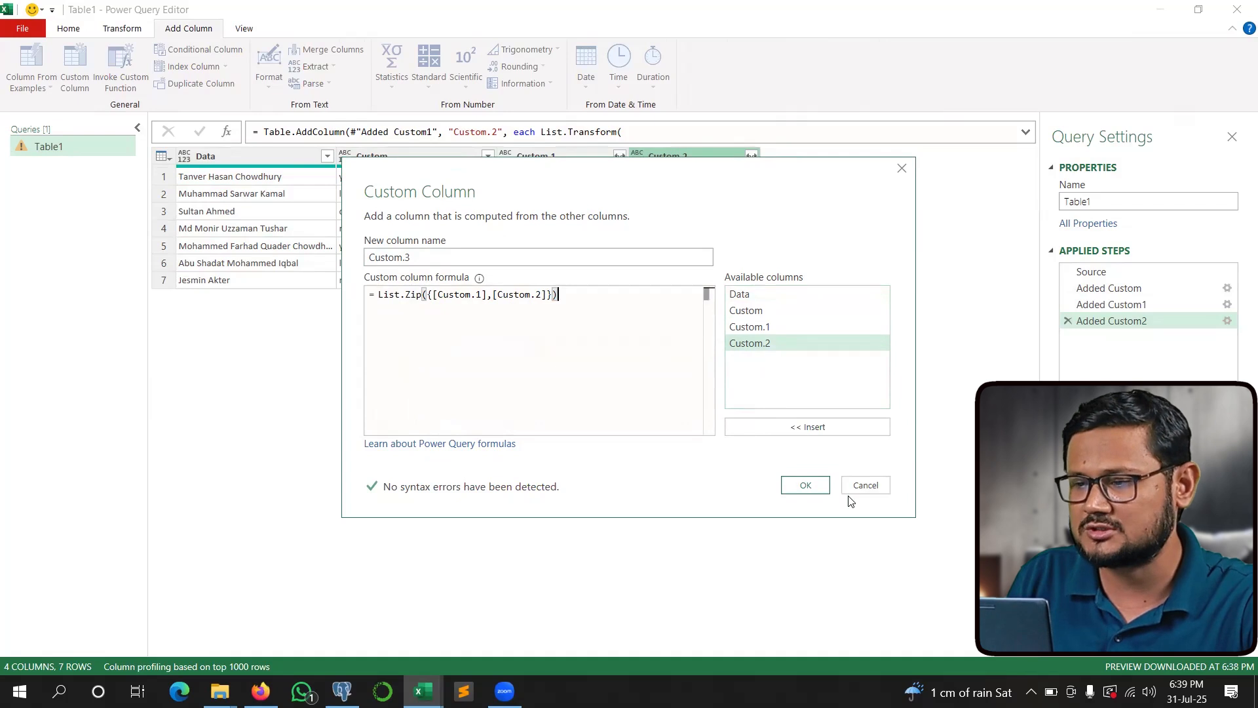
{"action": "left_click", "coordinate": [806, 486]}
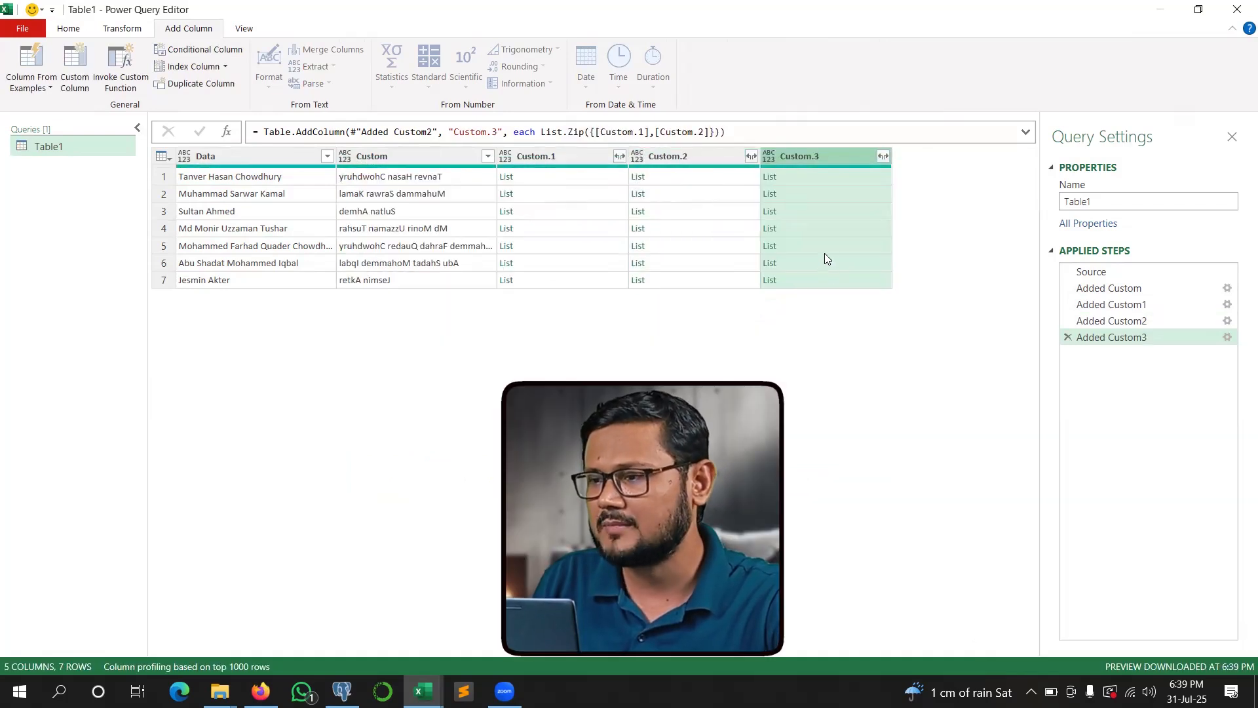
Drill into the first row's Custom.3 list, preview its first character-position pair, and remove the drill-down step.
{"action": "left_click", "coordinate": [811, 183]}
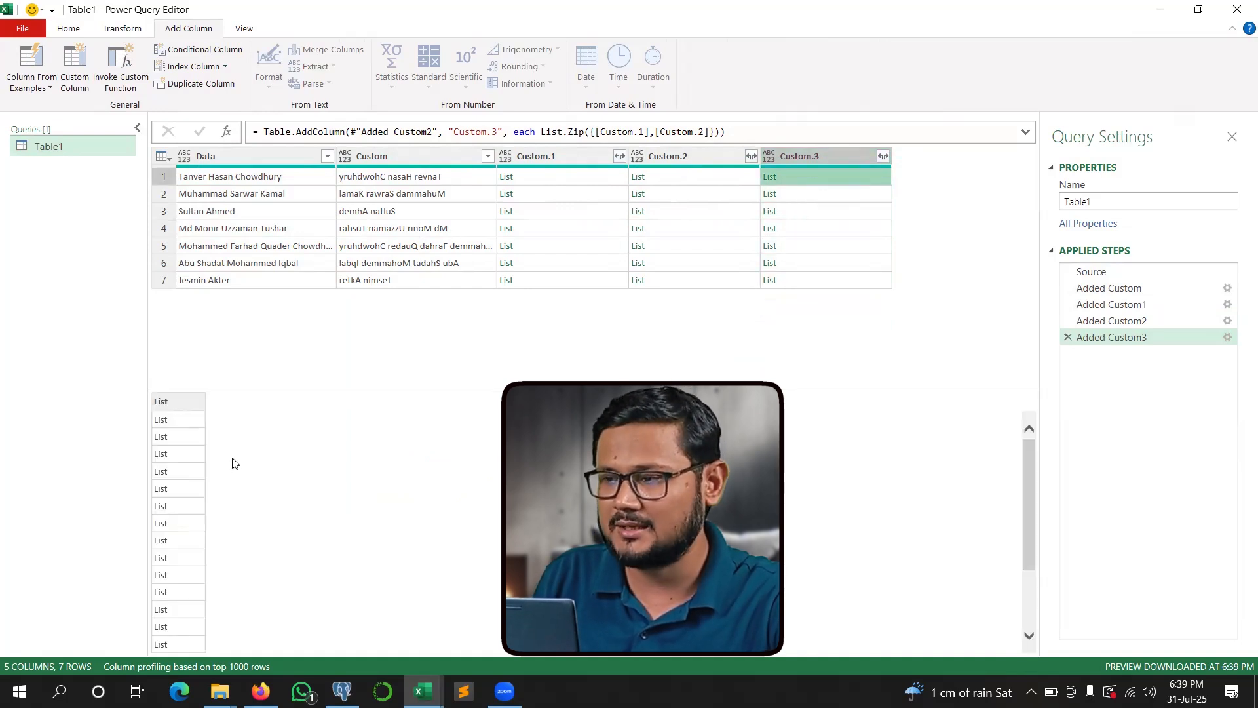
{"action": "left_click", "coordinate": [770, 178]}
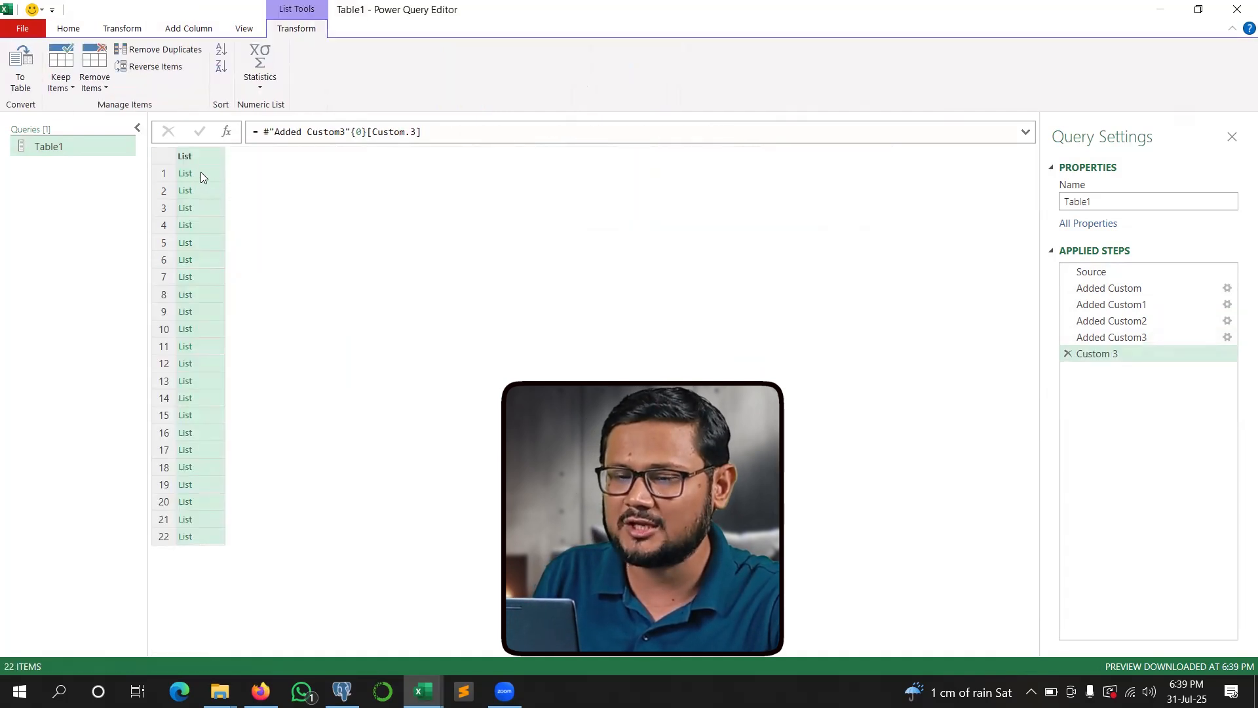
{"action": "left_click", "coordinate": [202, 173]}
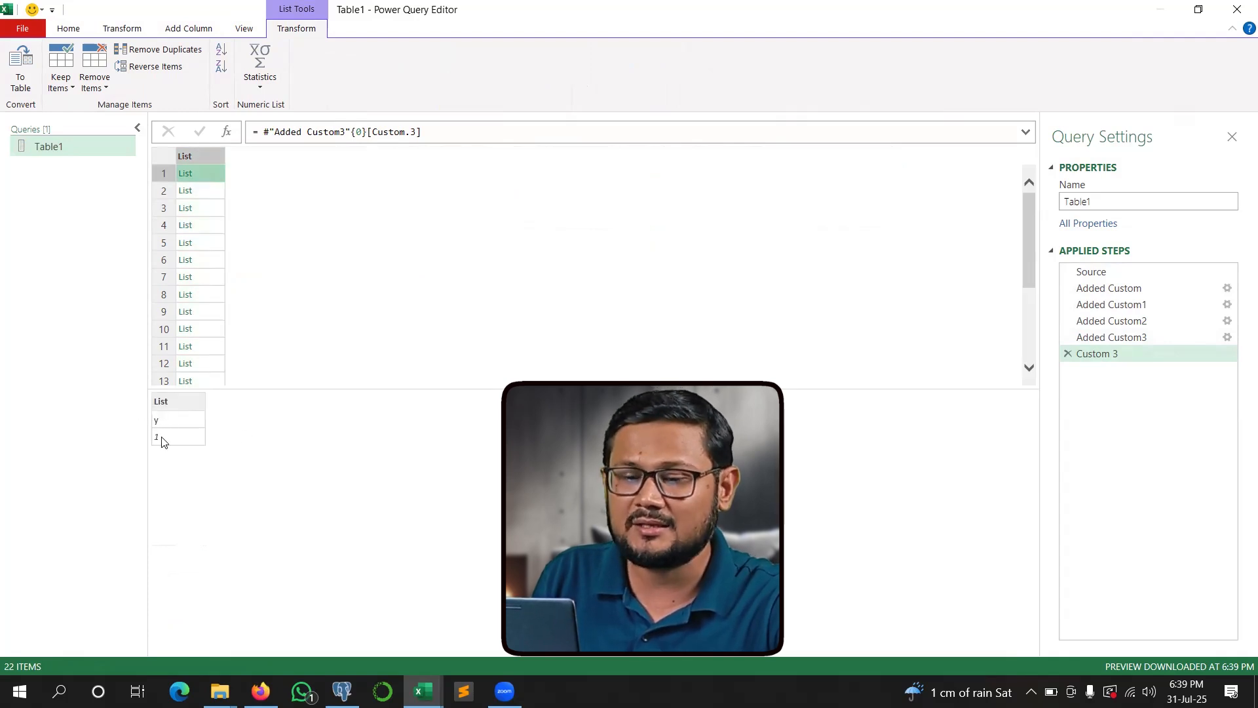
{"action": "left_click", "coordinate": [1067, 357]}
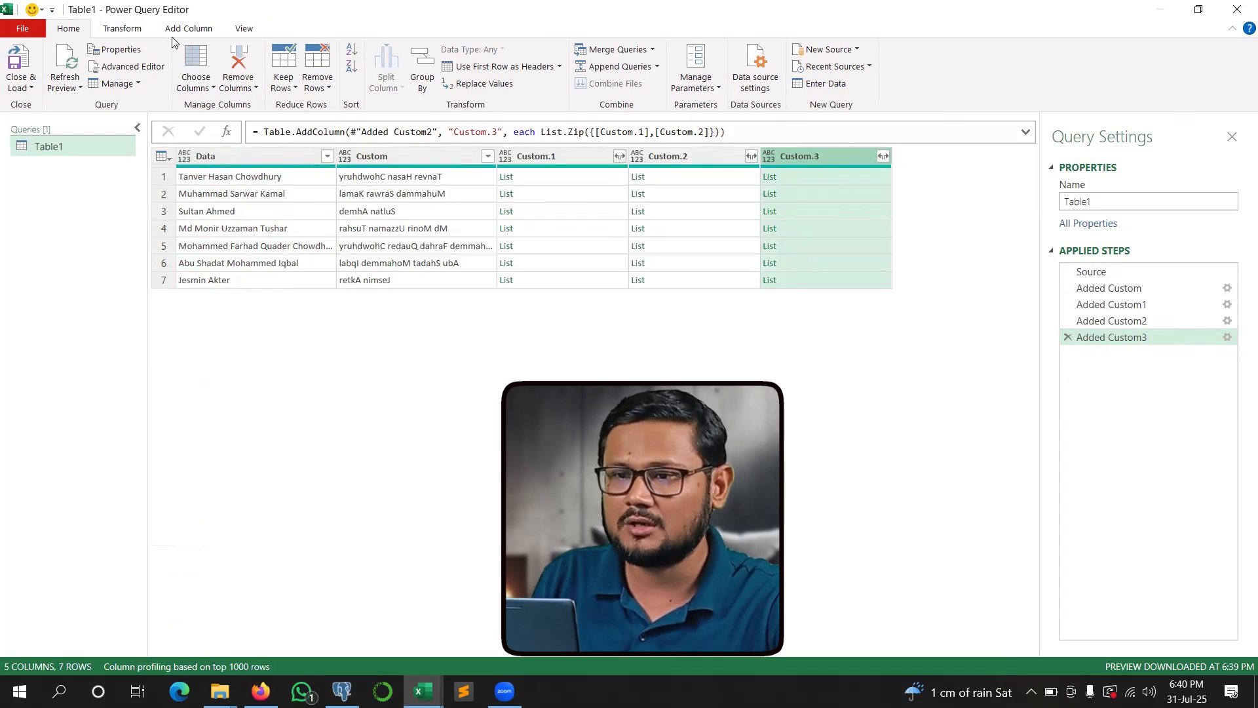
Add a custom column with the formula List.Select([Custom.3], each _{0}=" ").
{"action": "left_click", "coordinate": [188, 29]}
{"action": "left_click", "coordinate": [74, 66]}
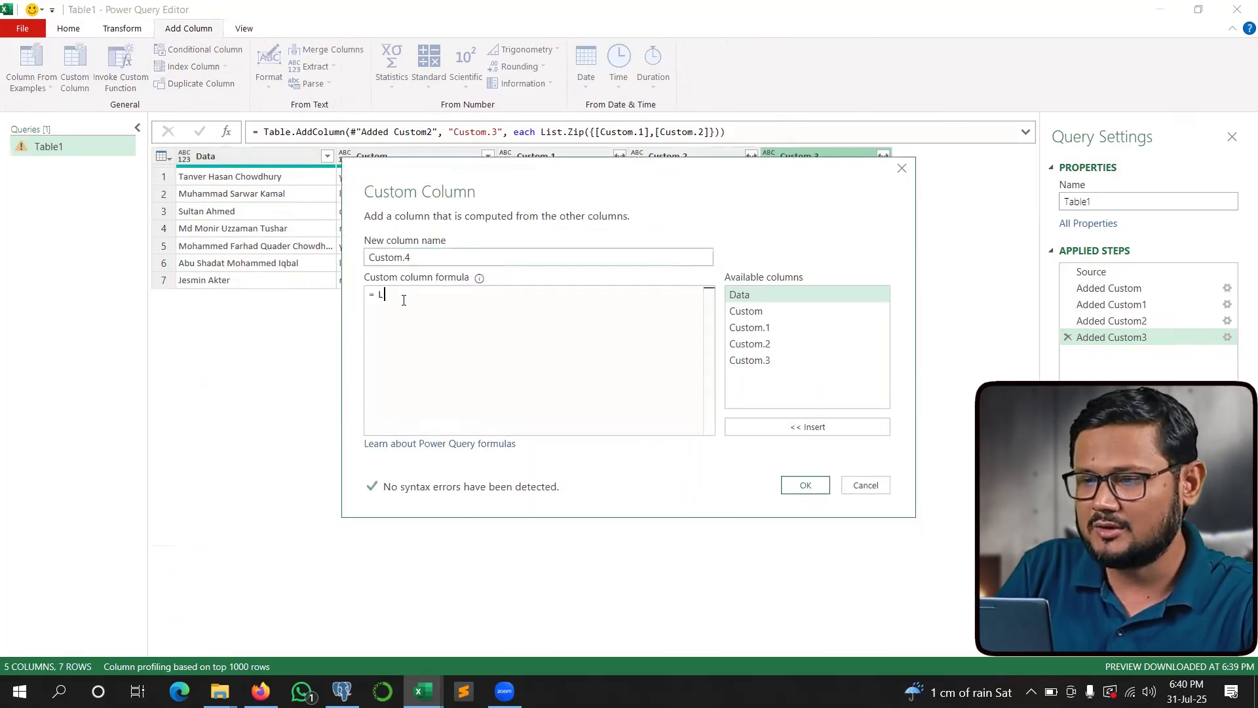
{"action": "type", "text": "List.Select("}
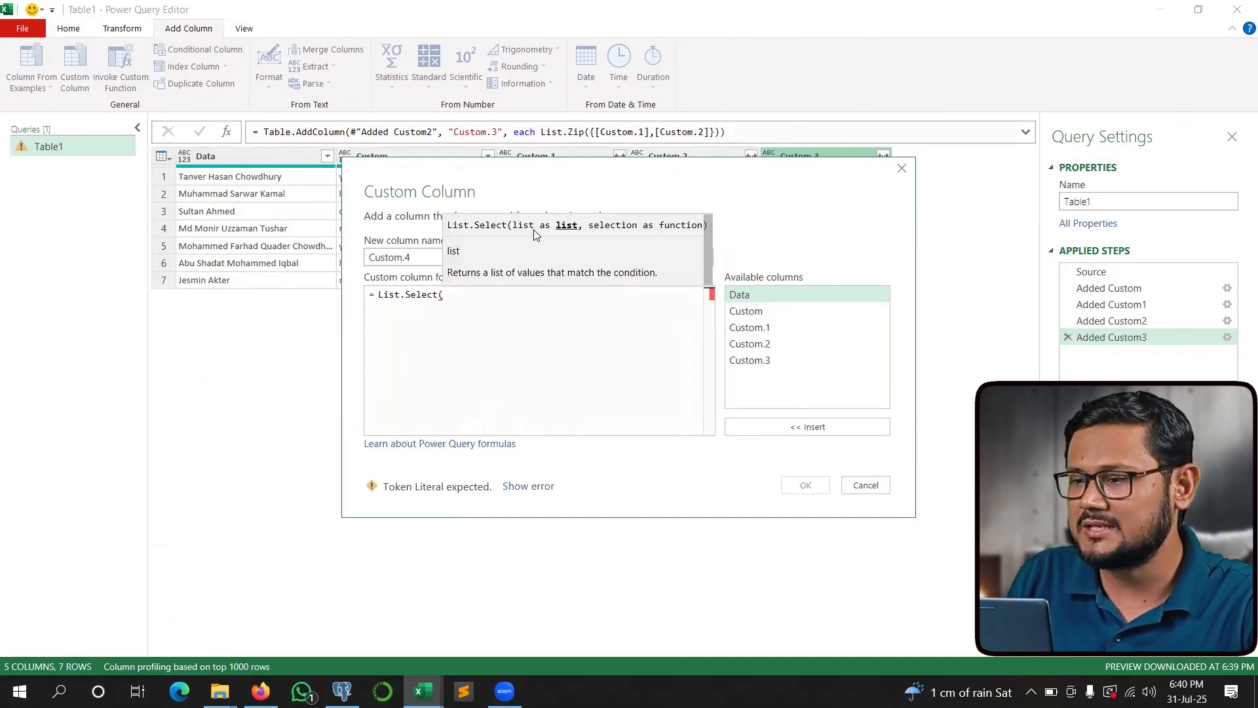
{"action": "left_click", "coordinate": [749, 361]}
{"action": "double_click", "coordinate": [750, 363]}
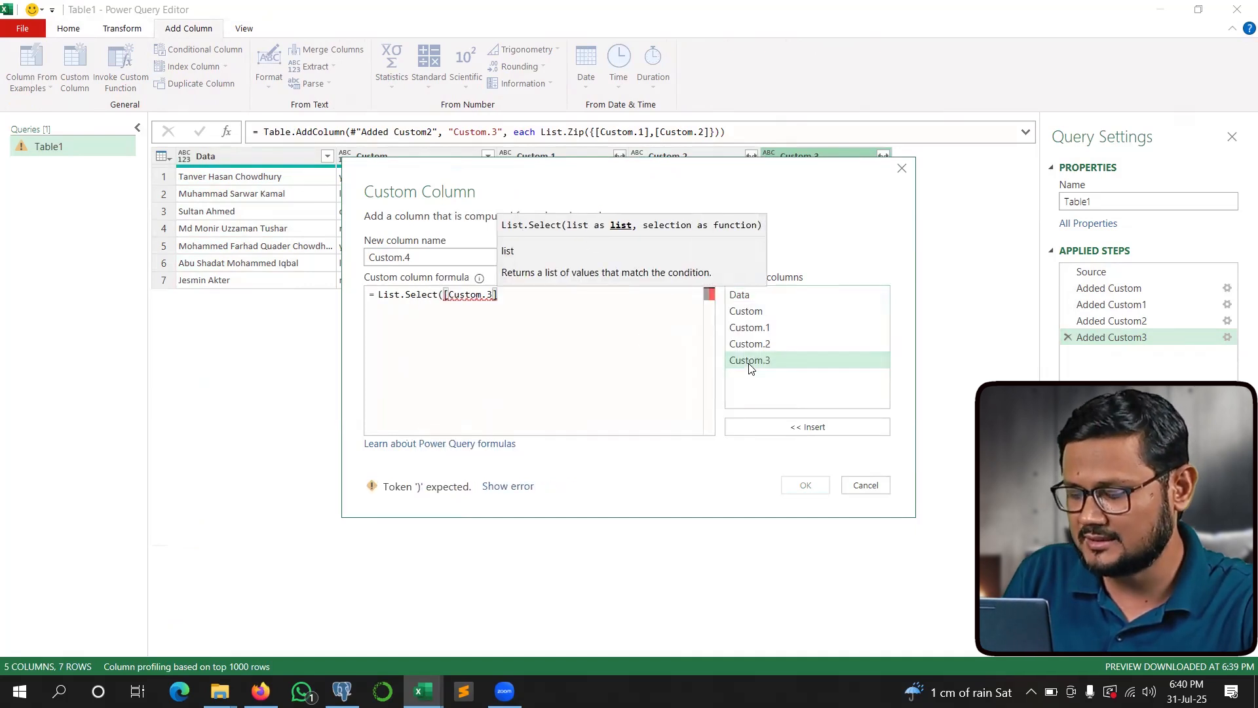
{"action": "type", "text": ", each "}
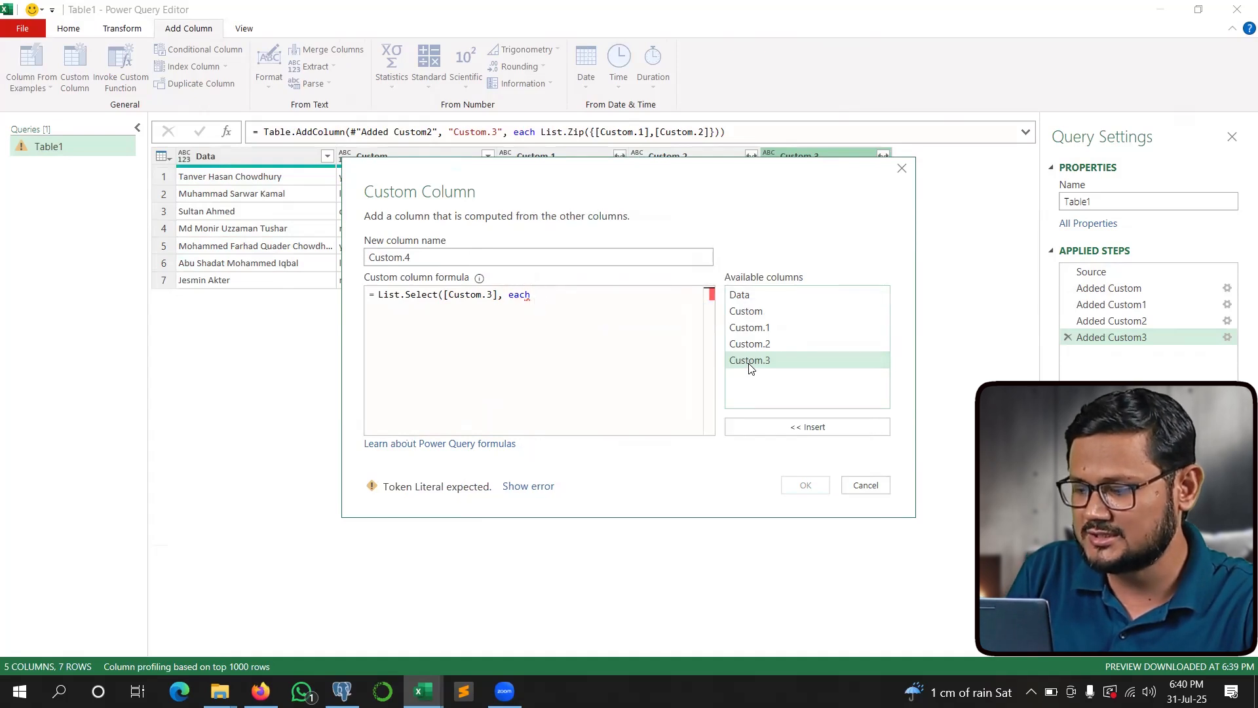
{"action": "type", "text": "_"}
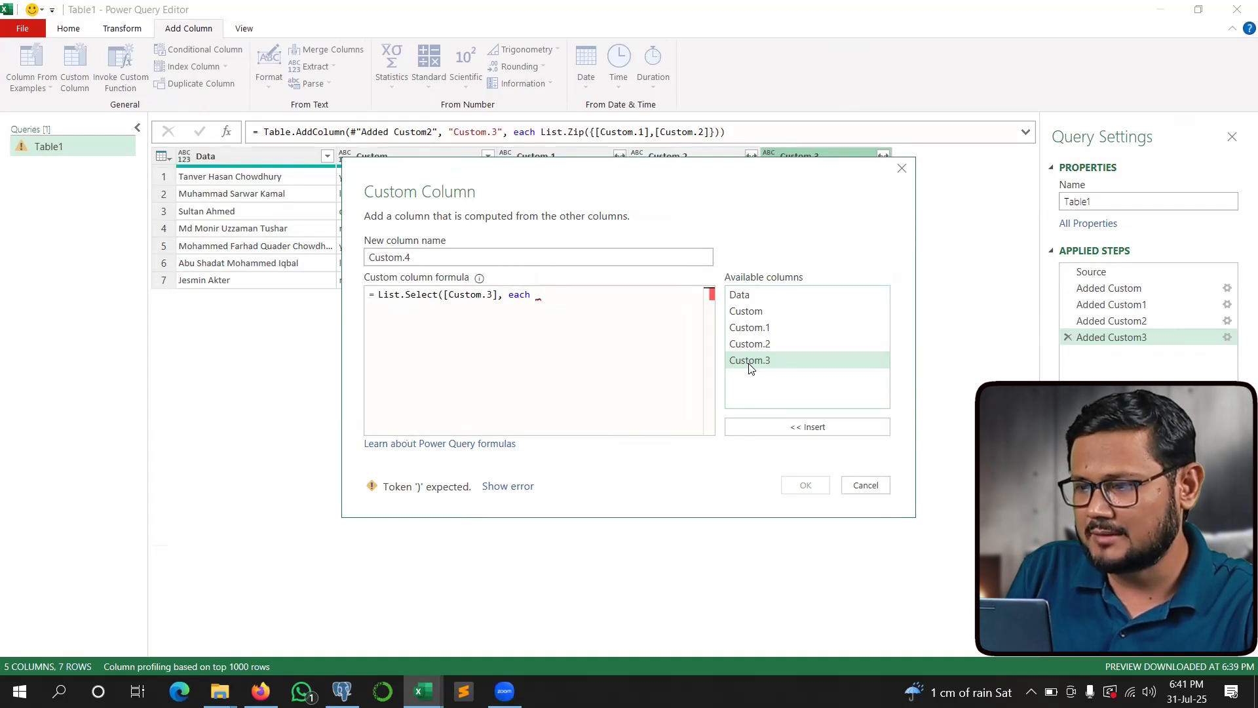
{"action": "type", "text": "{0}"}
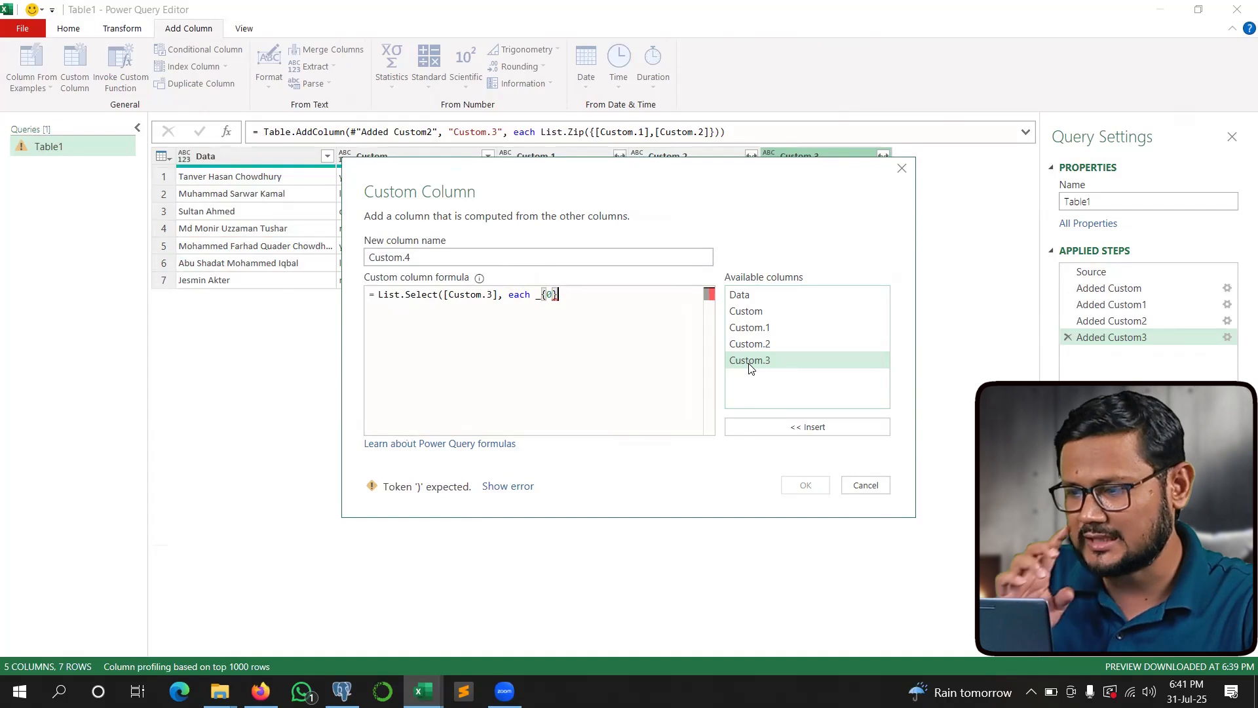
{"action": "type", "text": "="}
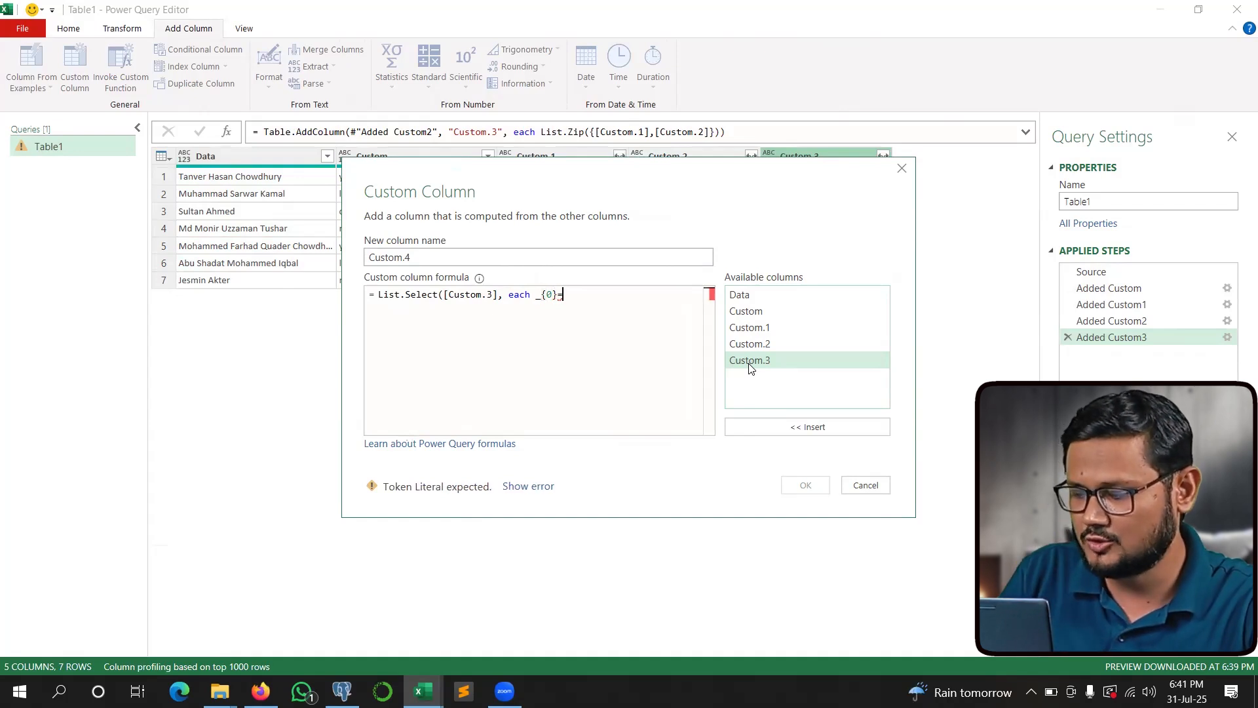
{"action": "type", "text": "\" \")"}
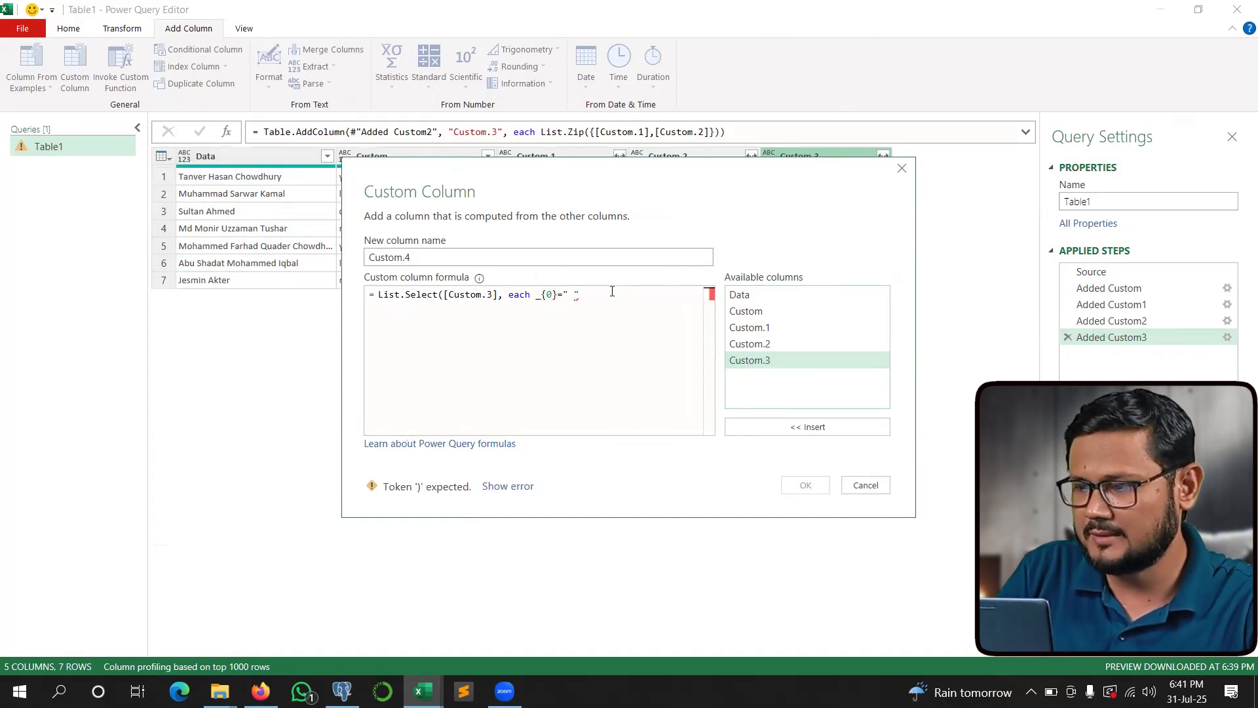
{"action": "left_click", "coordinate": [802, 486]}
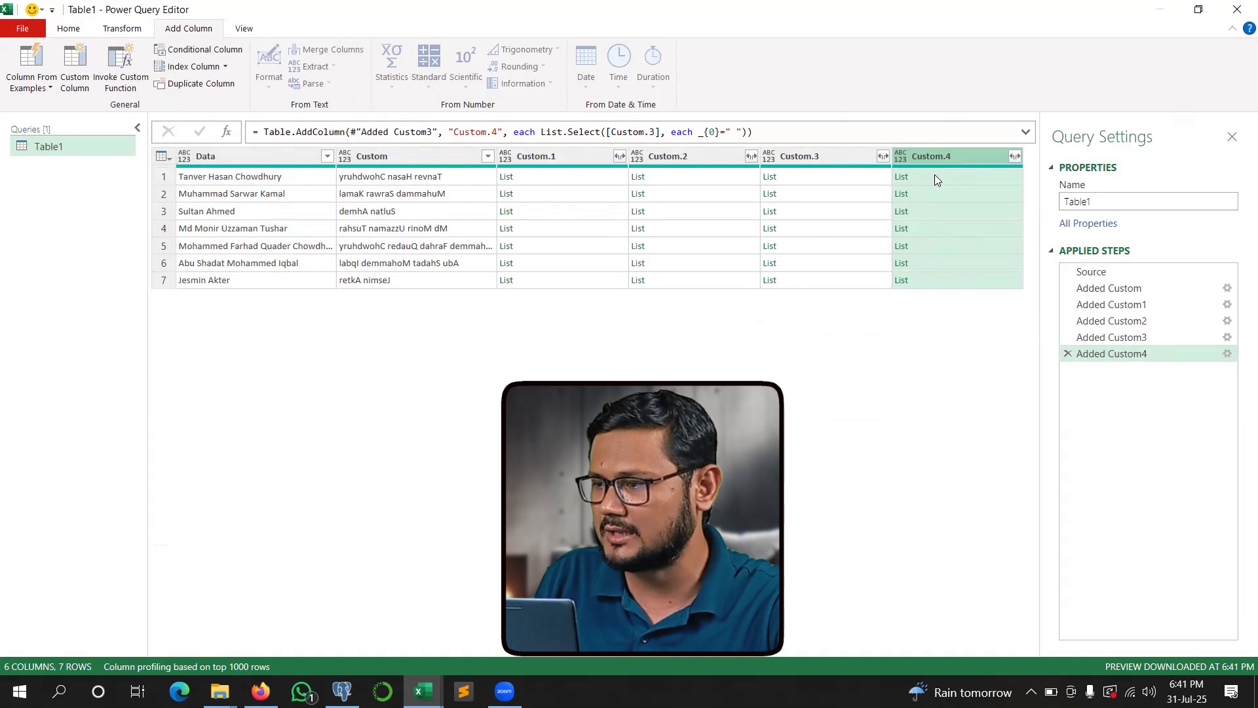
Drill into the first row's Custom.4 list, preview both nested lists, and remove the drill-down step.
{"action": "left_click", "coordinate": [935, 174]}
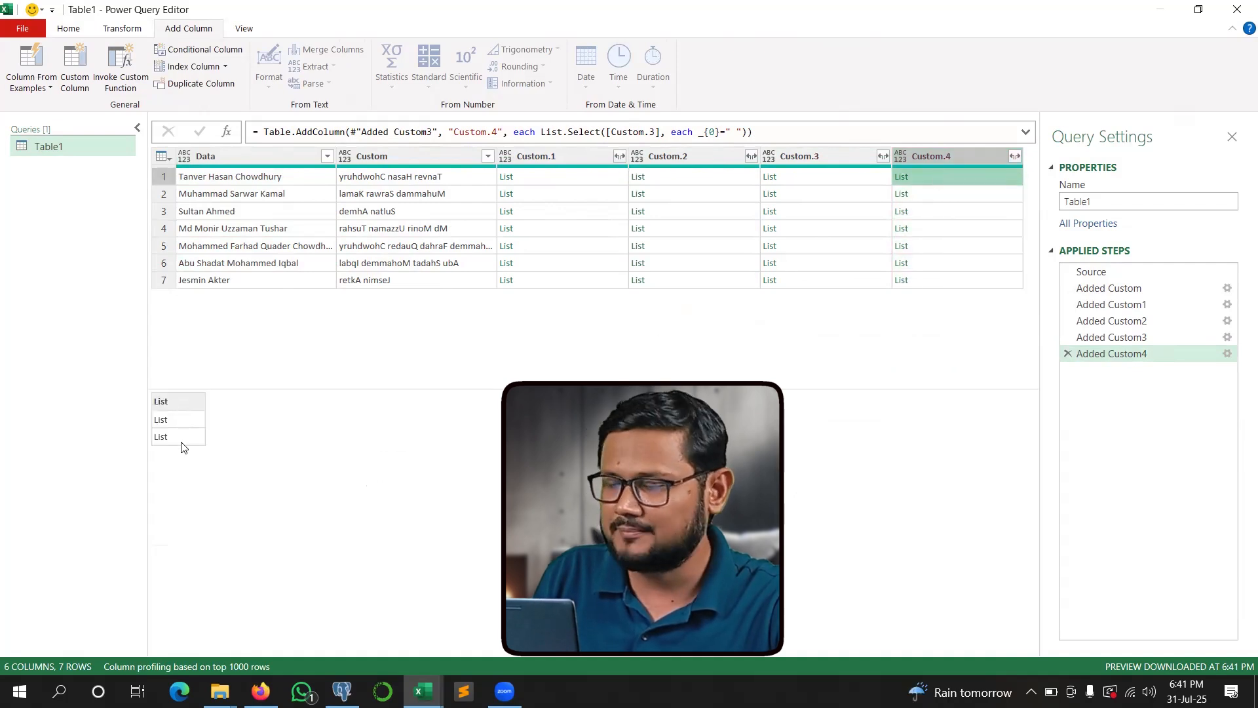
{"action": "left_click", "coordinate": [901, 176]}
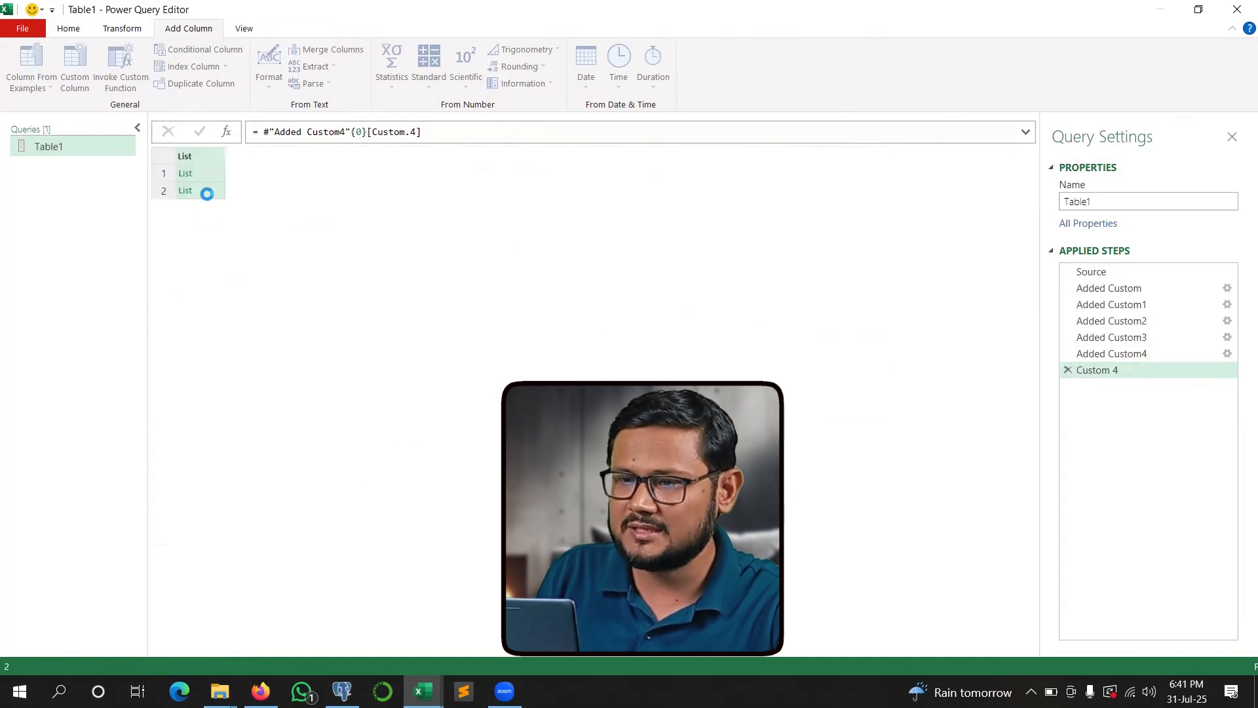
{"action": "left_click", "coordinate": [211, 175]}
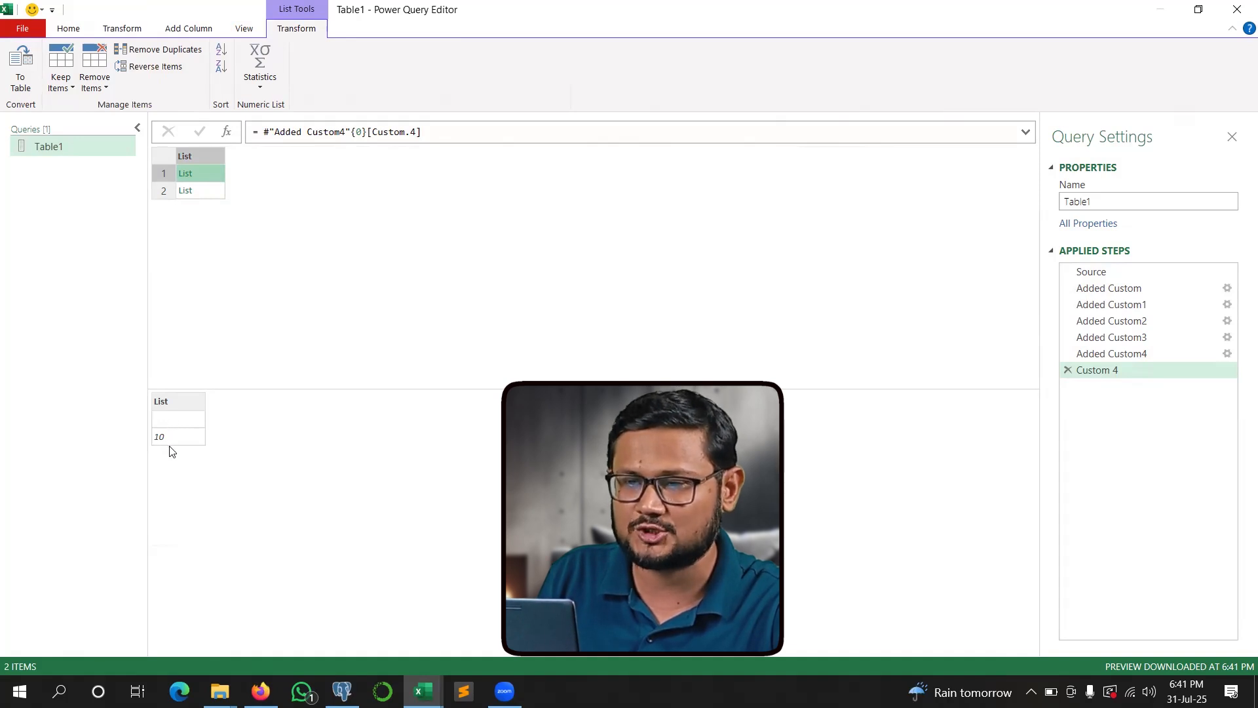
{"action": "left_click", "coordinate": [205, 192]}
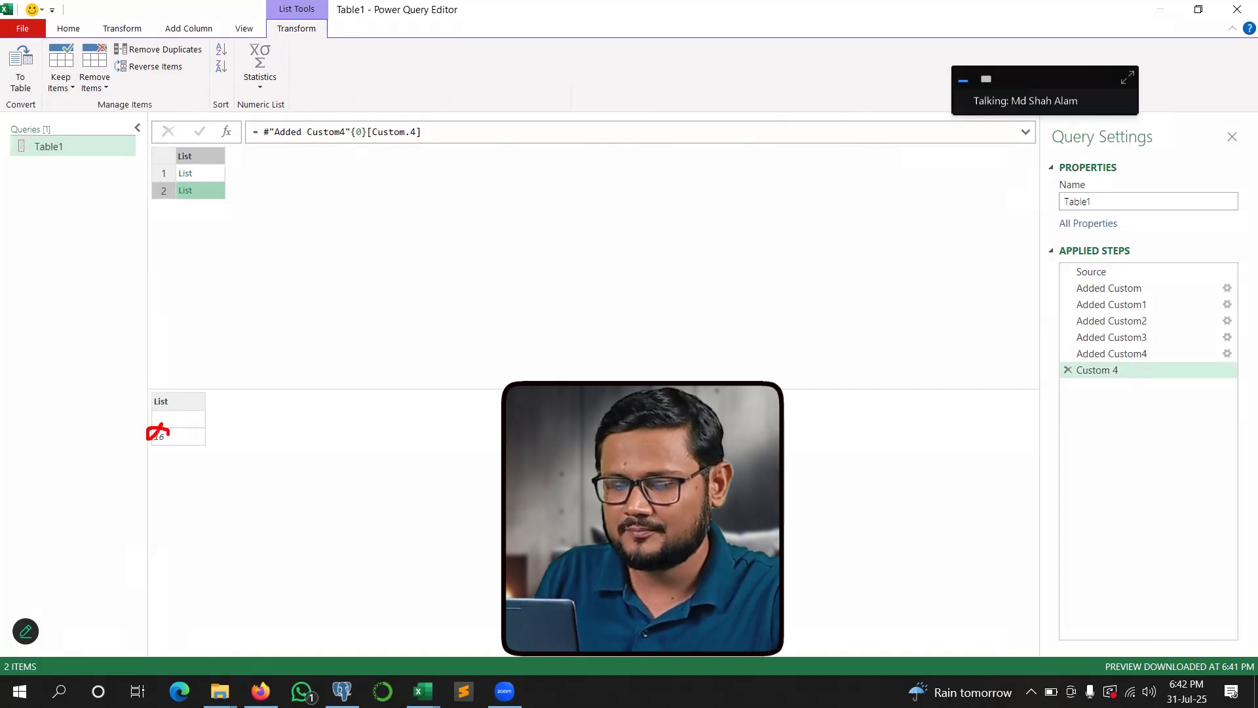
{"action": "left_click", "coordinate": [1068, 370]}
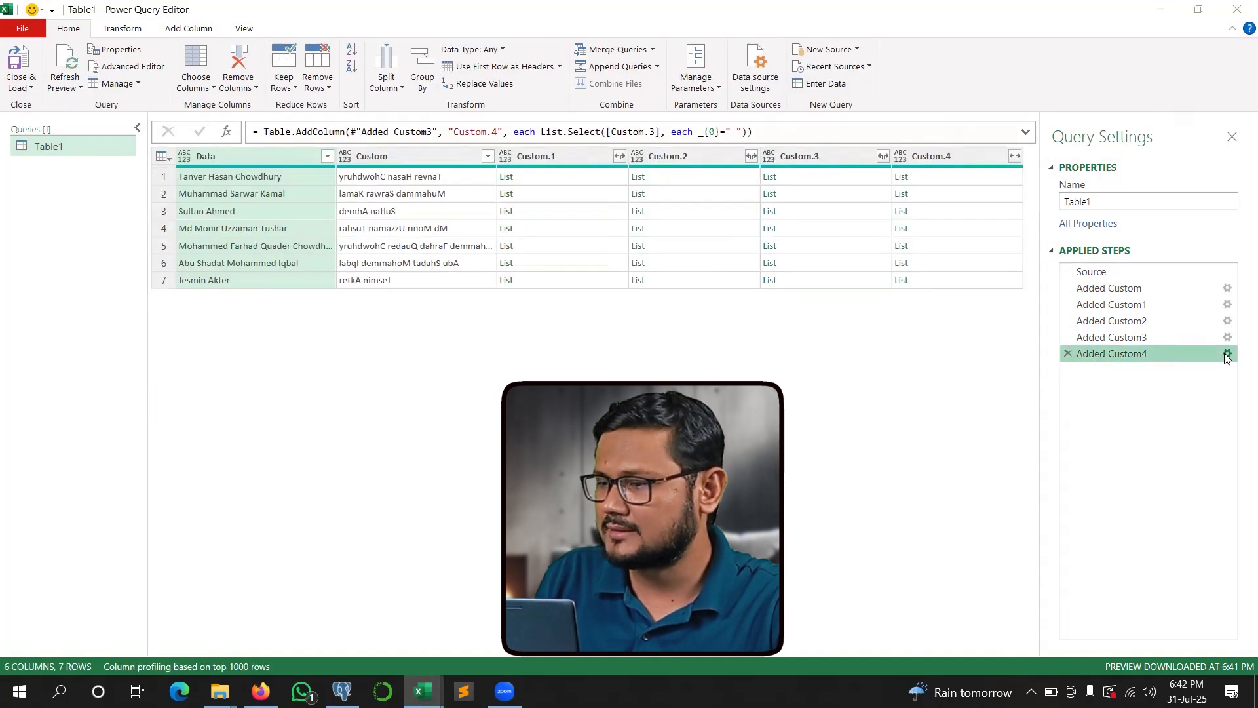
Reopen the Custom.4 column formula and start wrapping its List.Select expression in a List.Transform function.
{"action": "left_click", "coordinate": [1227, 355]}
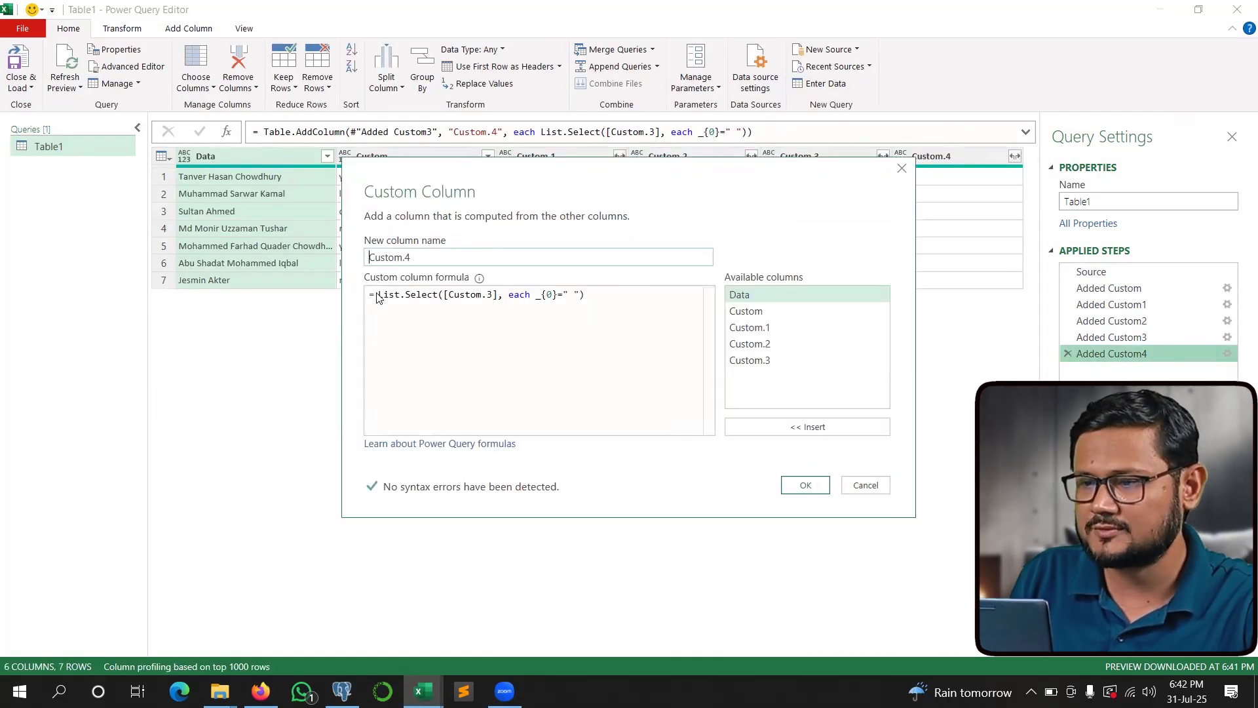
{"action": "left_click", "coordinate": [379, 296]}
{"action": "key", "text": "Return"}
{"action": "key", "text": "Up"}
{"action": "type", "text": "Li"}
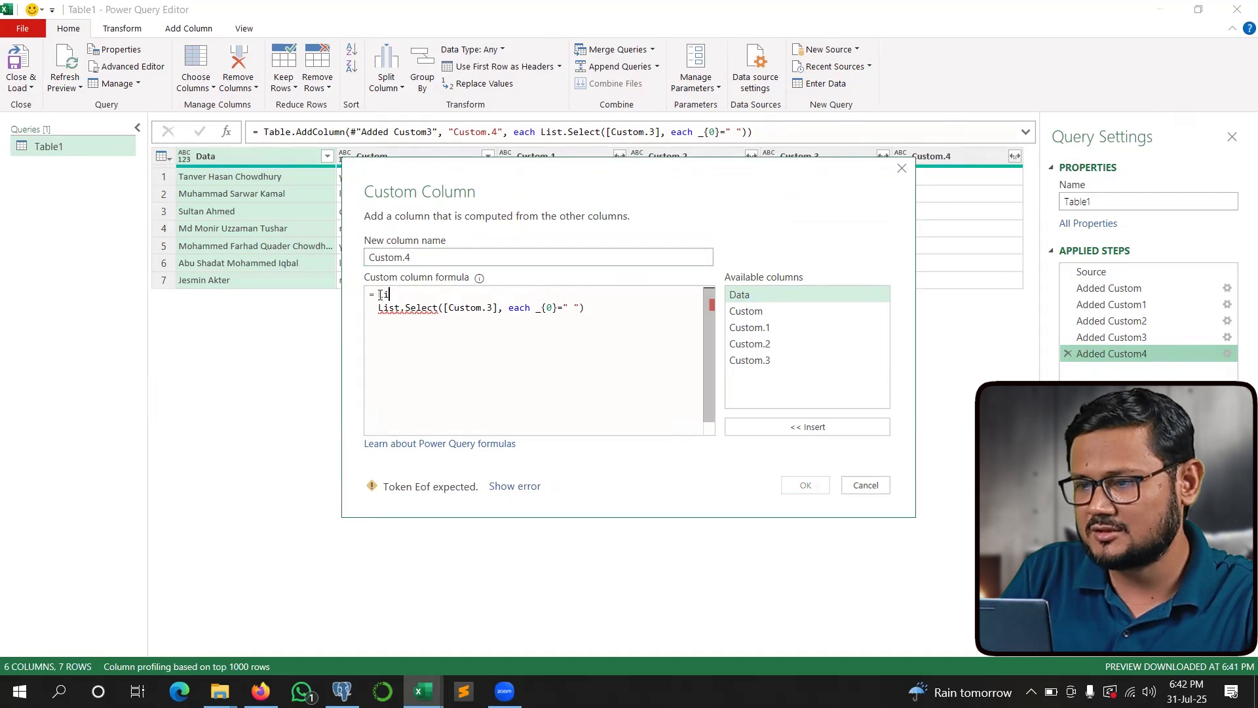
{"action": "type", "text": "st.Tra"}
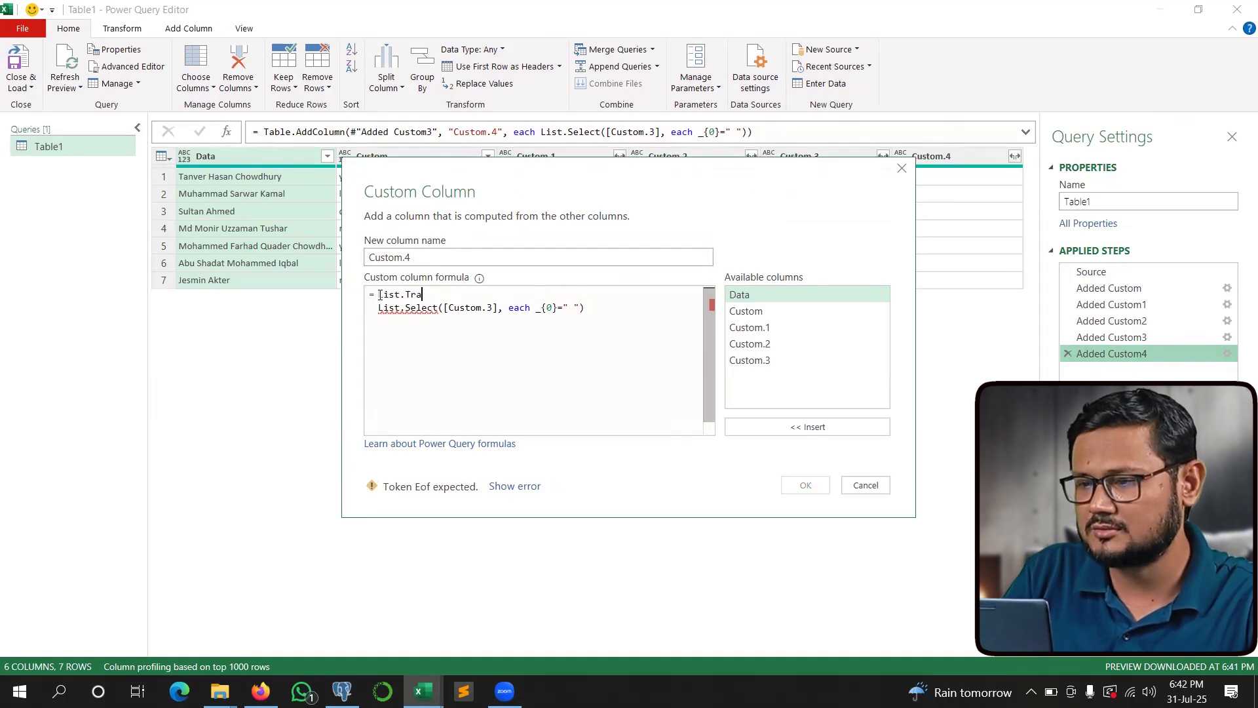
{"action": "type", "text": "nsform("}
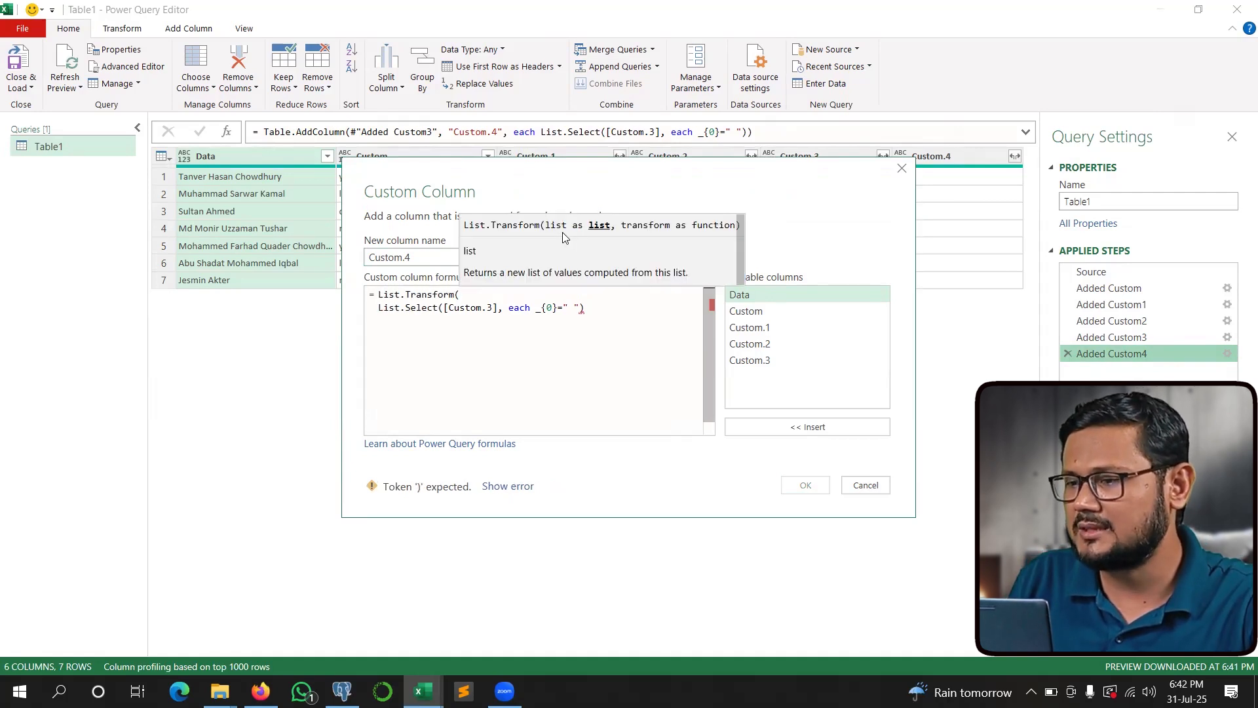
Complete the List.Transform formula with each Text.From(_{1}), apply it, and preview the first row's Custom.4 list.
{"action": "left_click", "coordinate": [594, 313]}
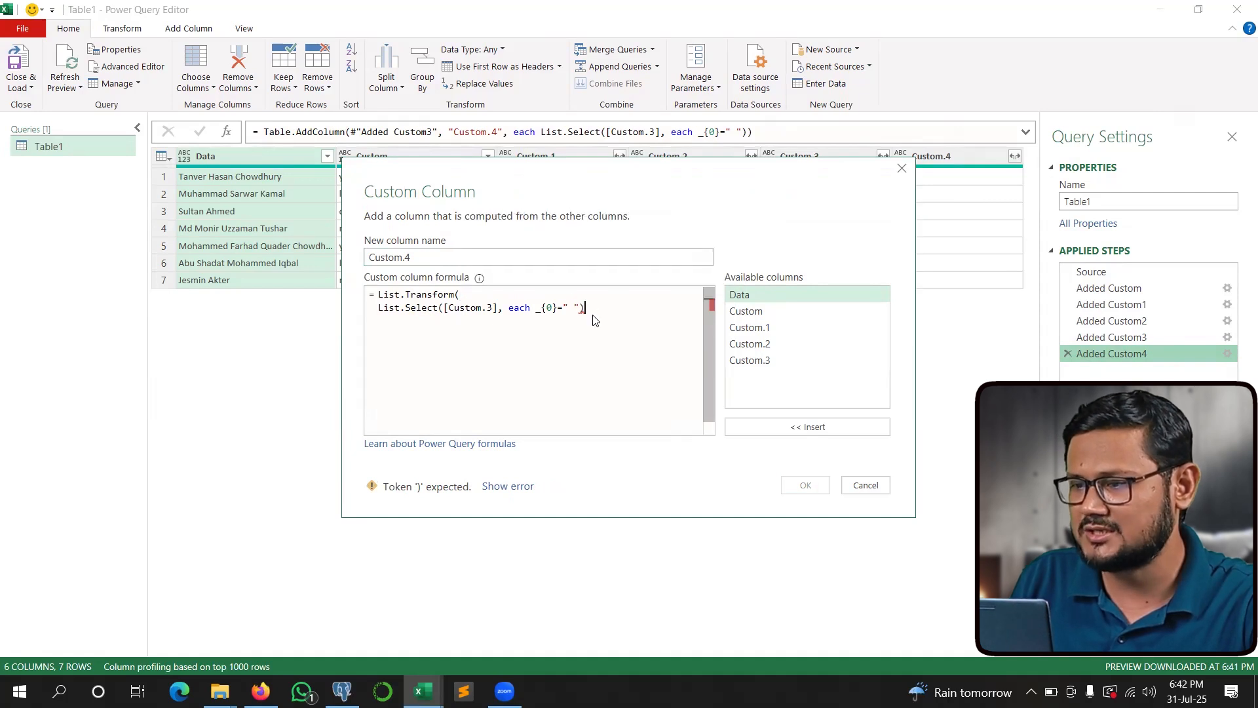
{"action": "type", "text": ", each "}
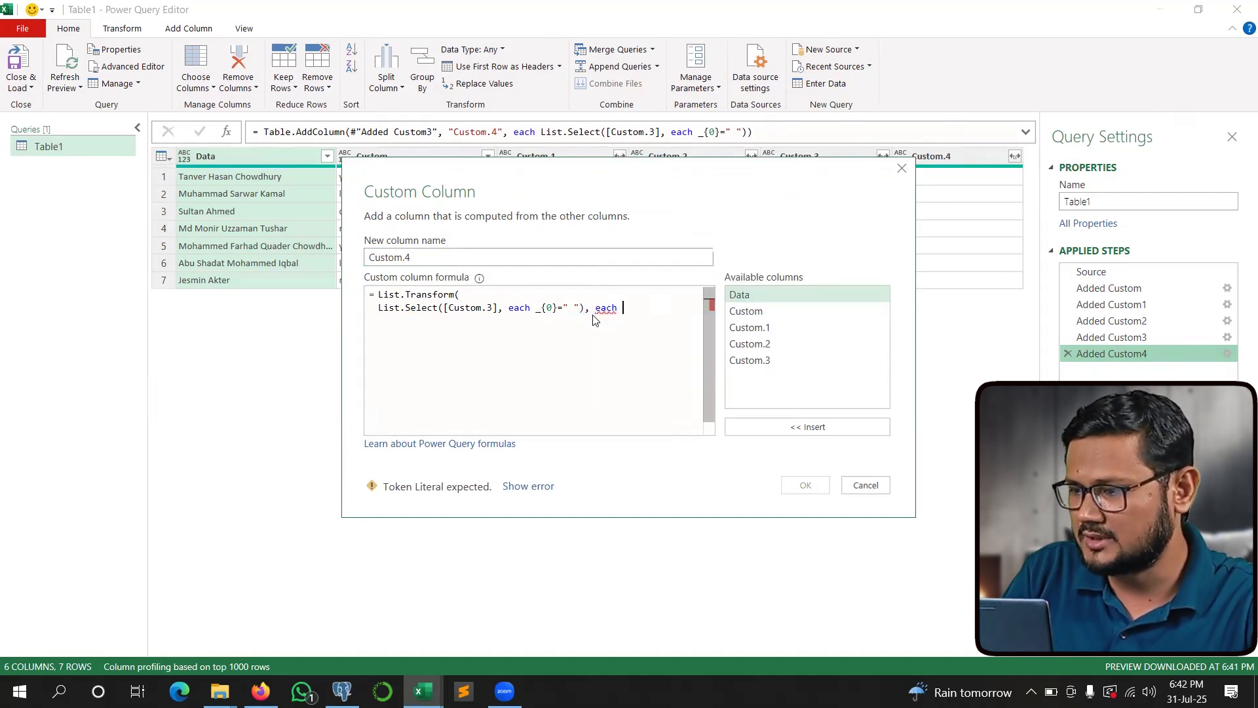
{"action": "type", "text": "T"}
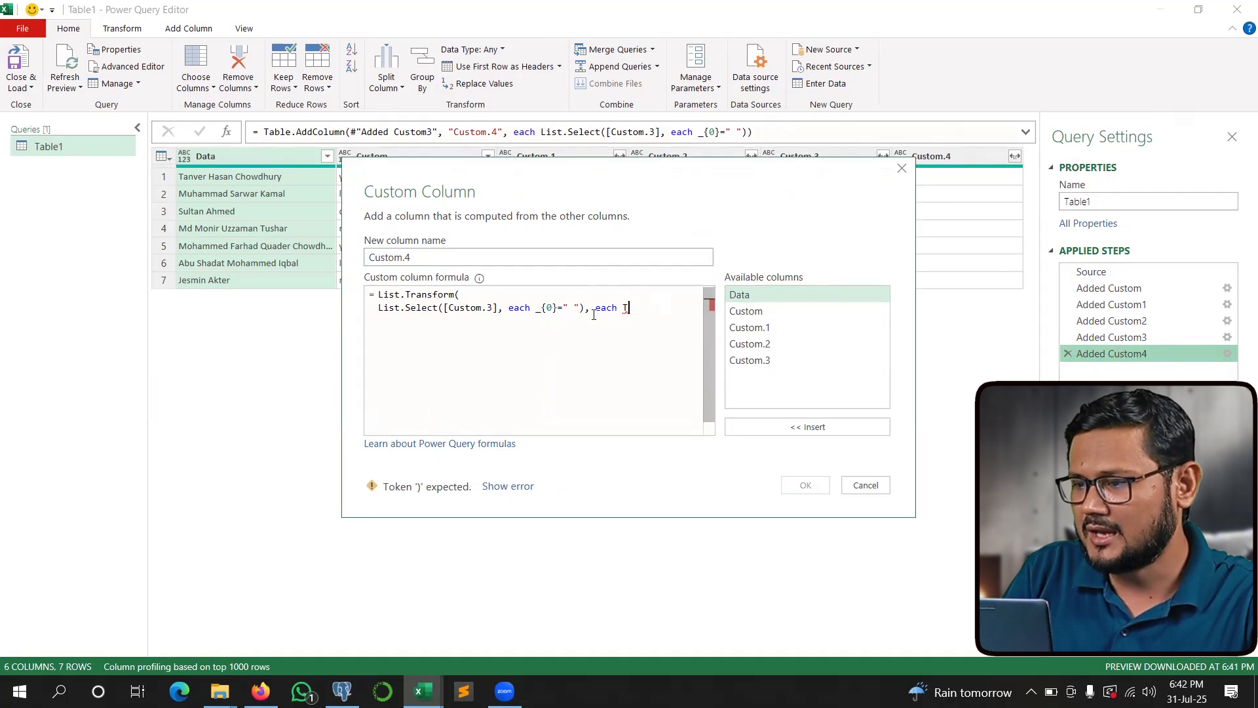
{"action": "type", "text": "ext.F"}
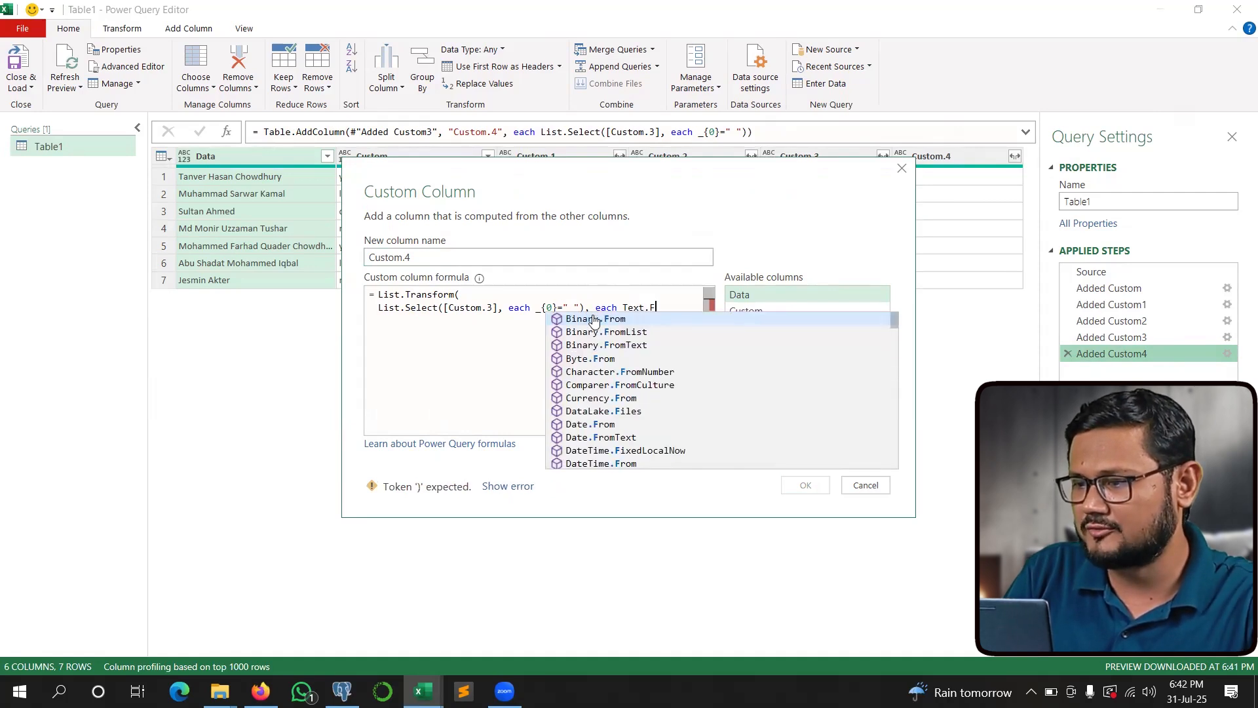
{"action": "type", "text": "rom("}
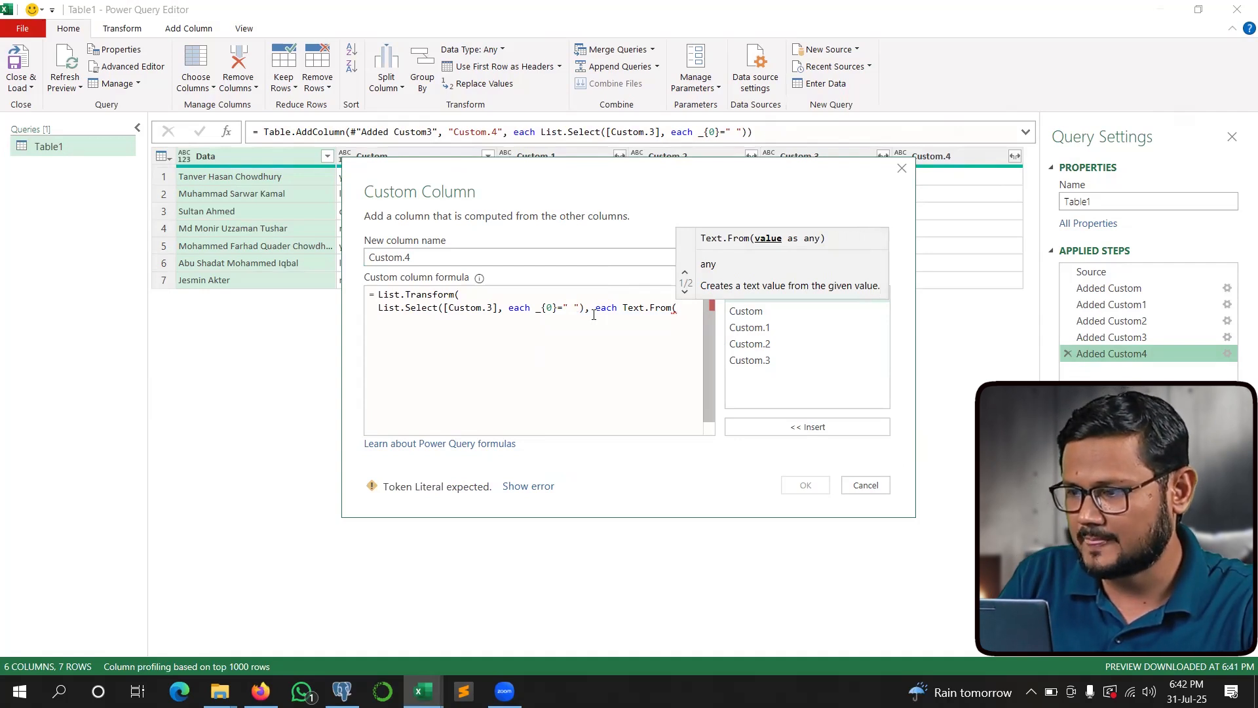
{"action": "type", "text": "_"}
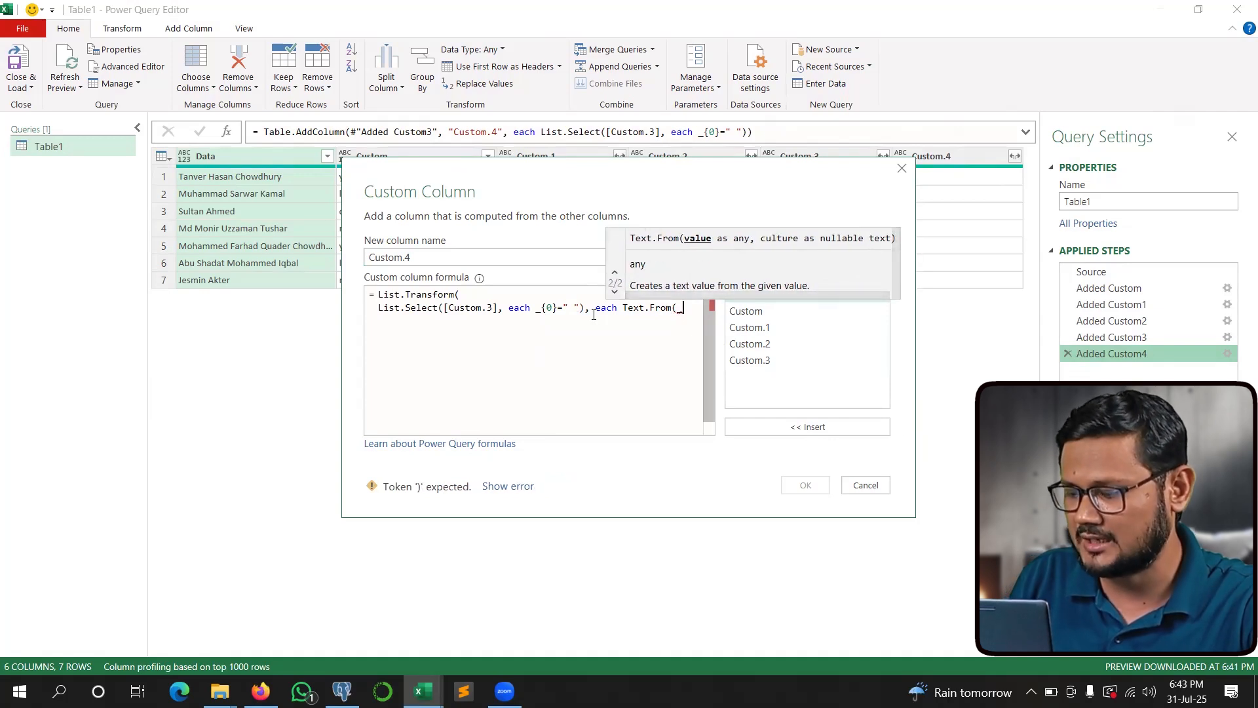
{"action": "type", "text": "{1}"}
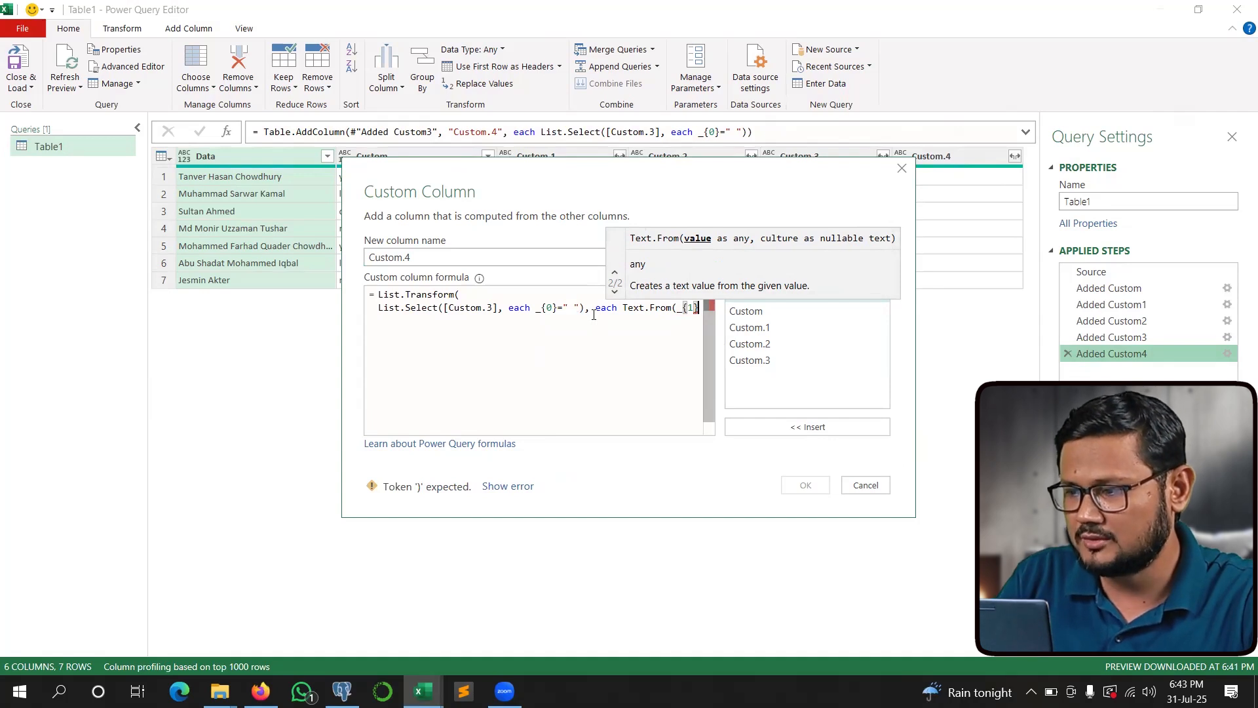
{"action": "type", "text": "))"}
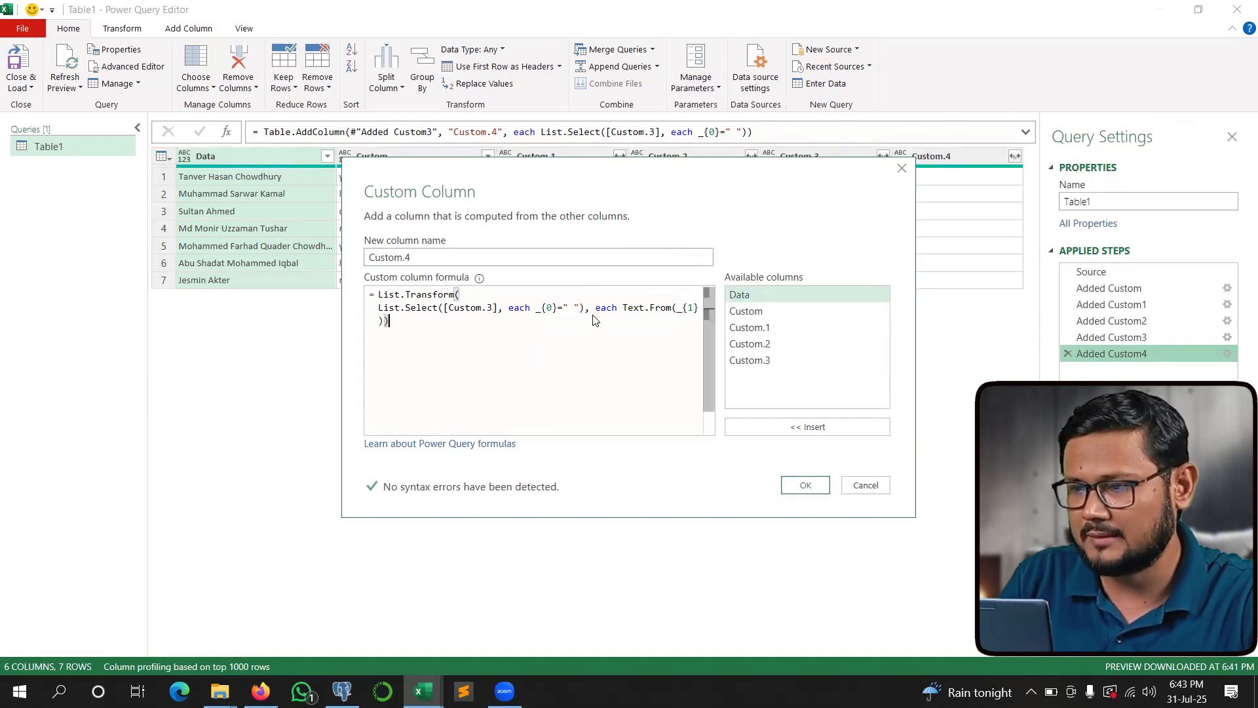
{"action": "left_click", "coordinate": [804, 484]}
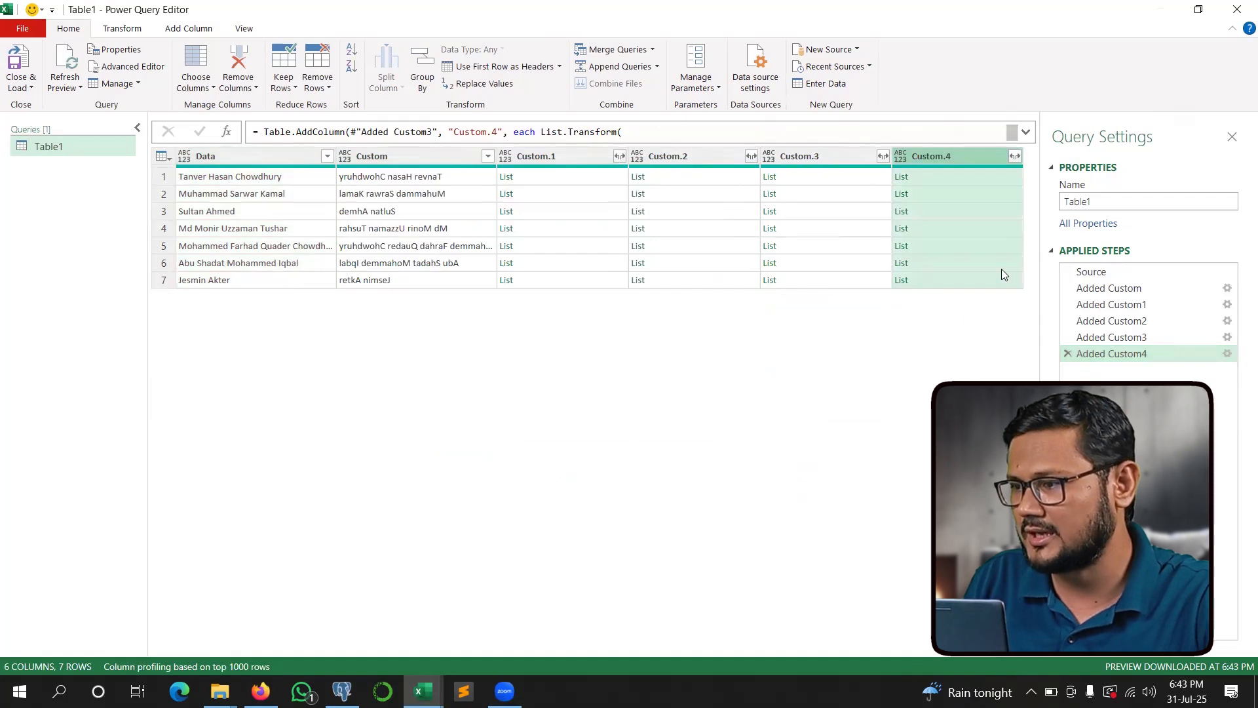
{"action": "left_click", "coordinate": [932, 177]}
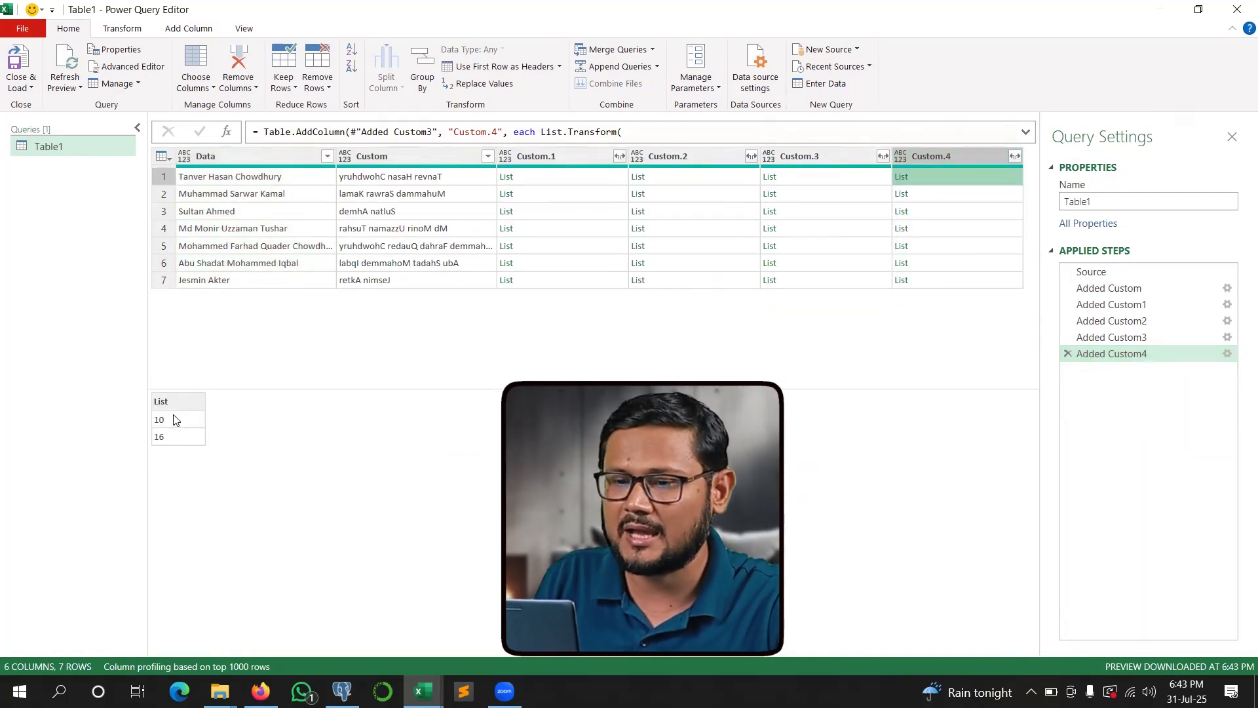
Edit the Custom.4 formula to wrap the List.Transform expression in Text.Combine with "," as the separator.
{"action": "left_click", "coordinate": [1227, 357]}
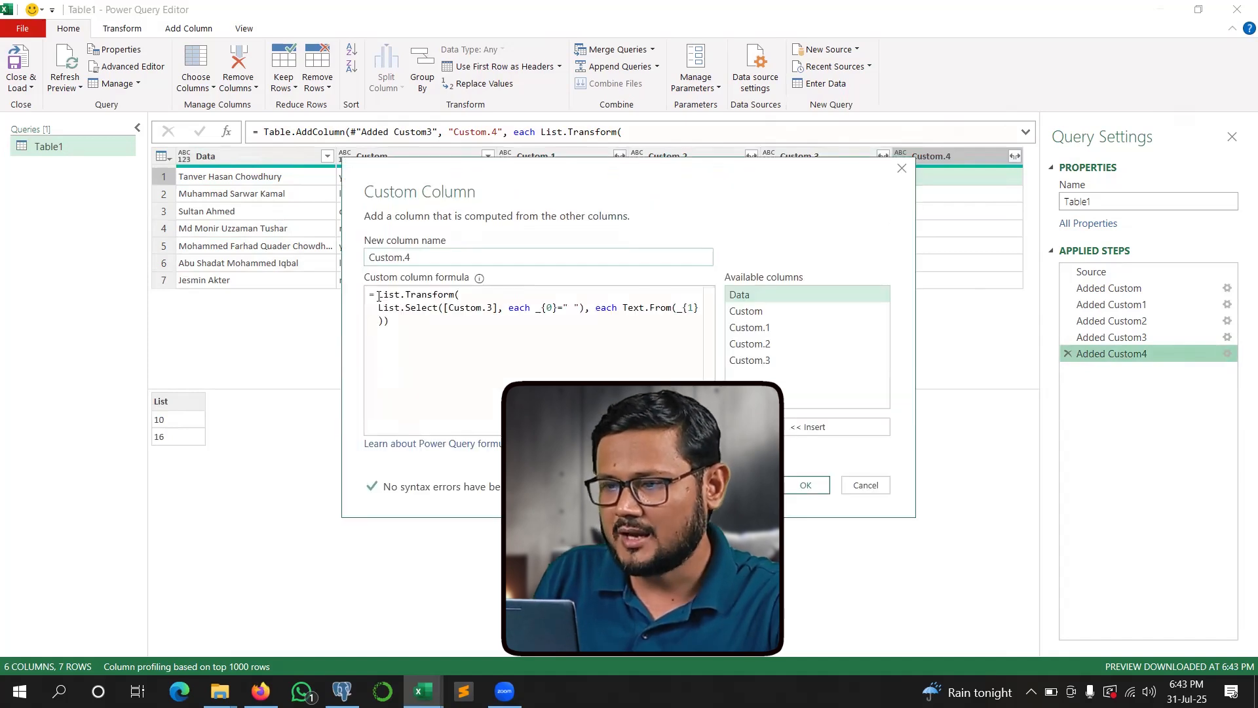
{"action": "key", "text": "Return"}
{"action": "key", "text": "Up"}
{"action": "type", "text": "Tex"}
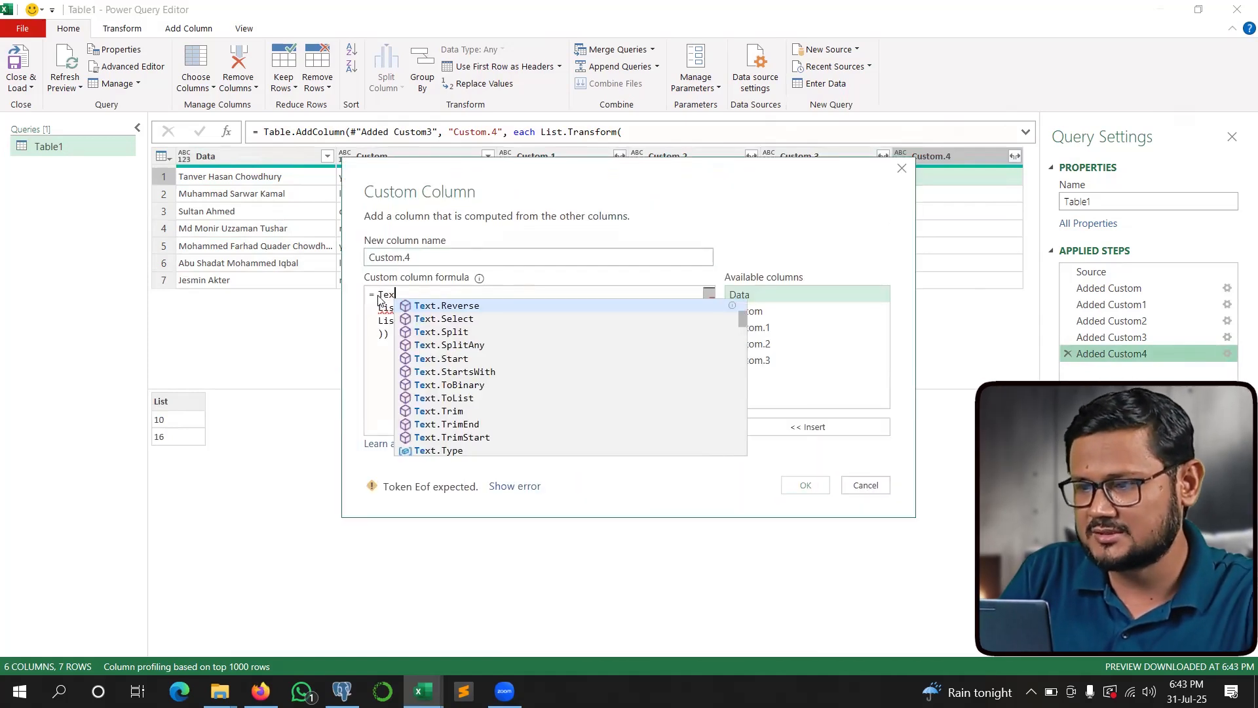
{"action": "type", "text": "t.C"}
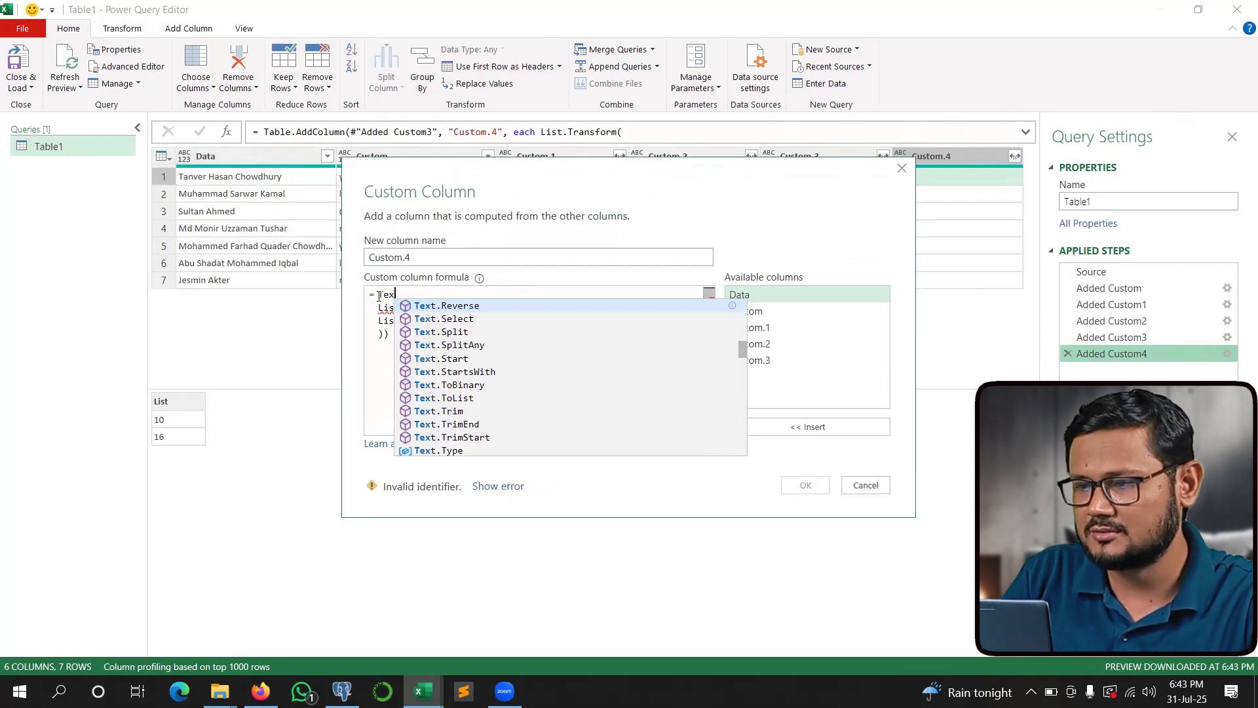
{"action": "type", "text": "ombine("}
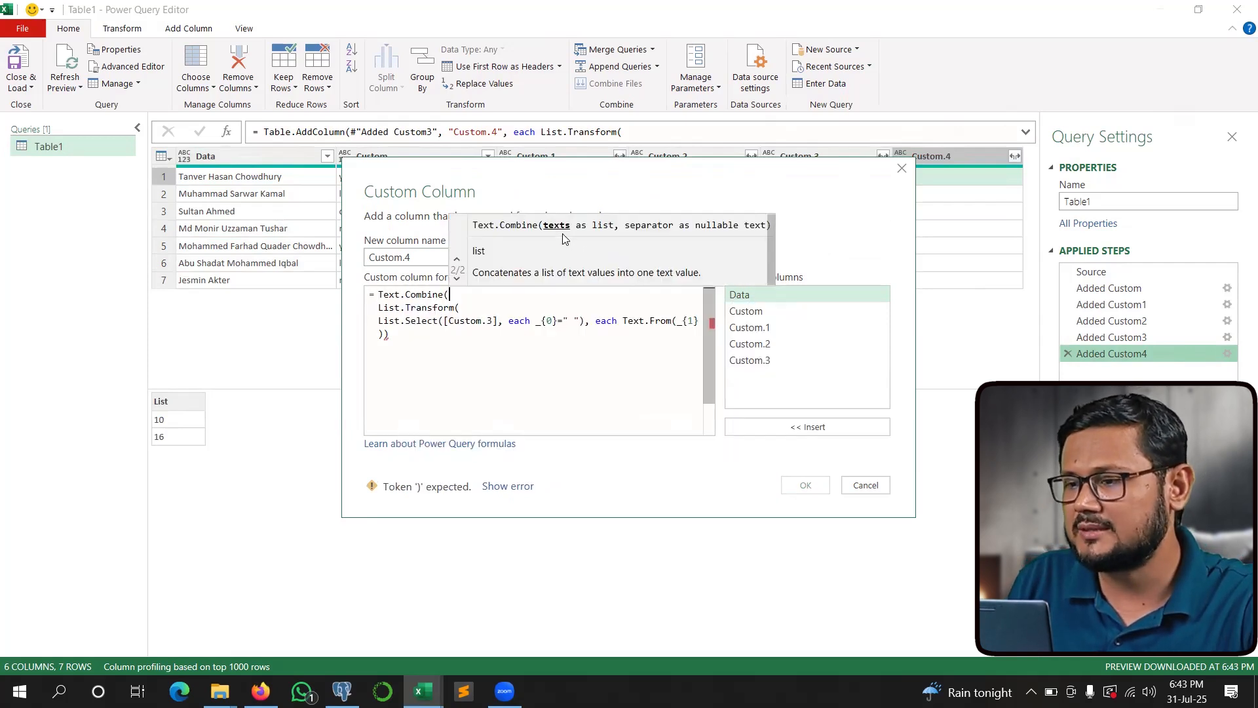
{"action": "left_click", "coordinate": [422, 350]}
{"action": "type", "text": ","}
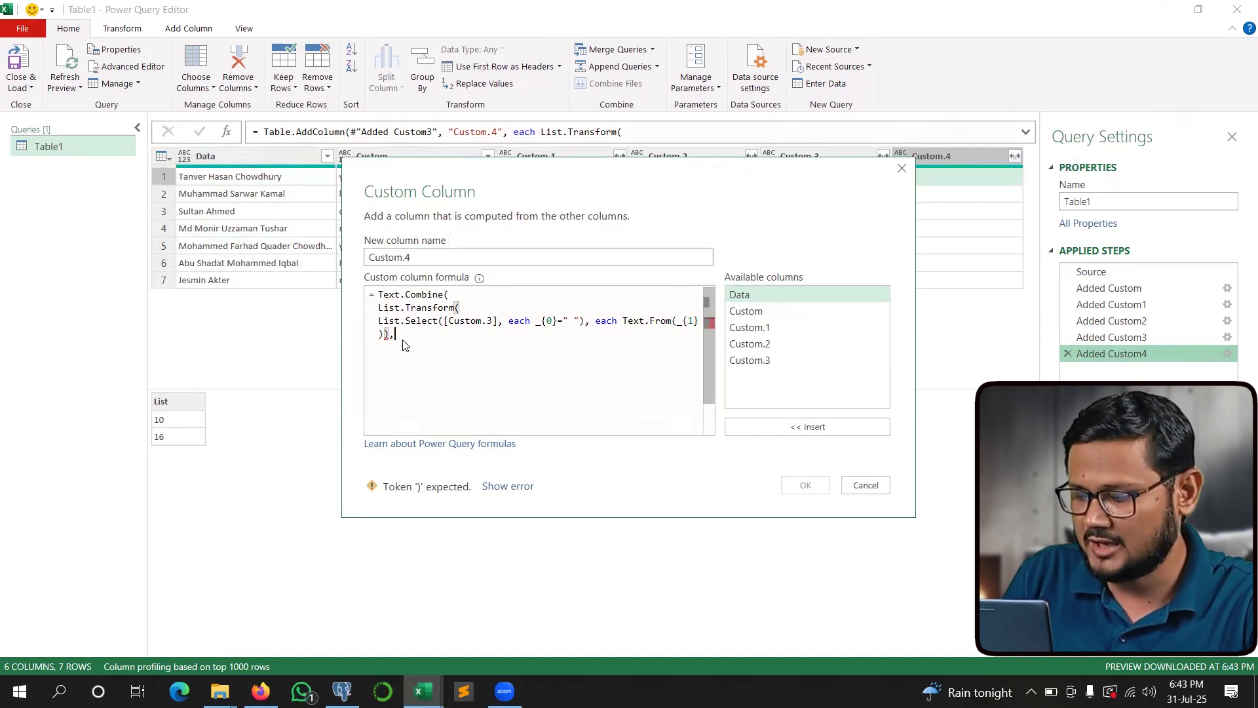
{"action": "type", "text": " \","}
{"action": "type", "text": ")"}
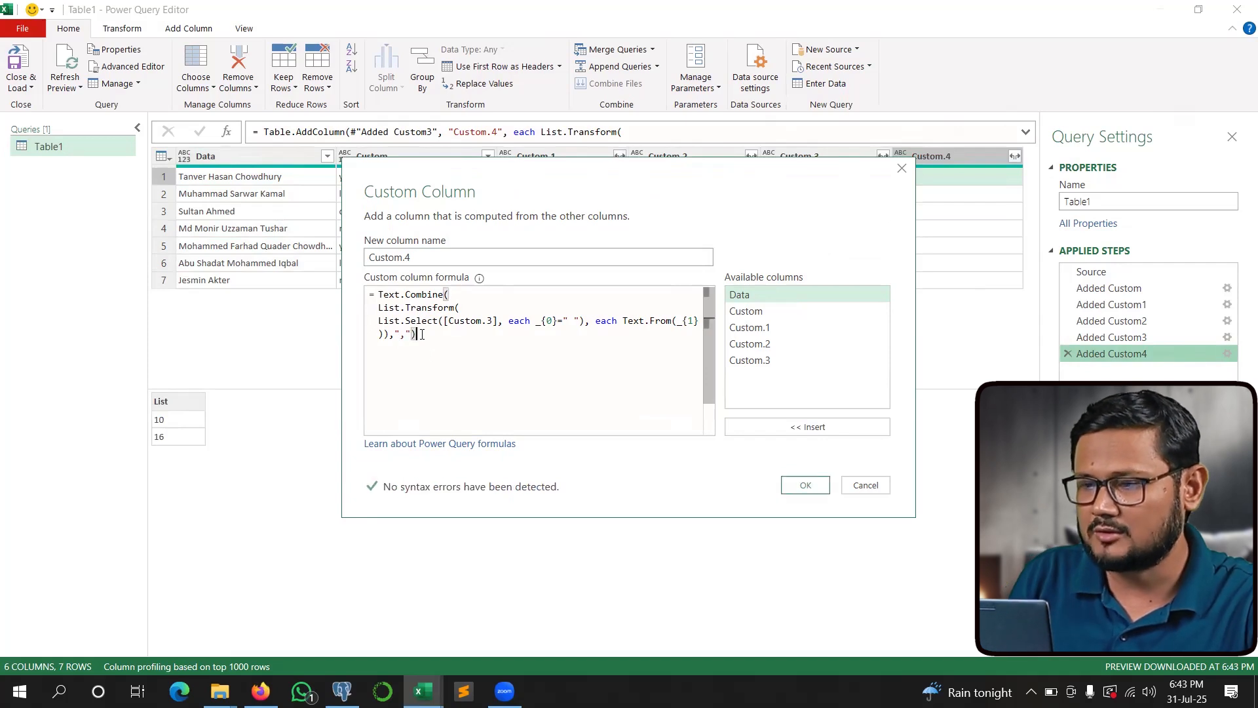
{"action": "left_click", "coordinate": [806, 485]}
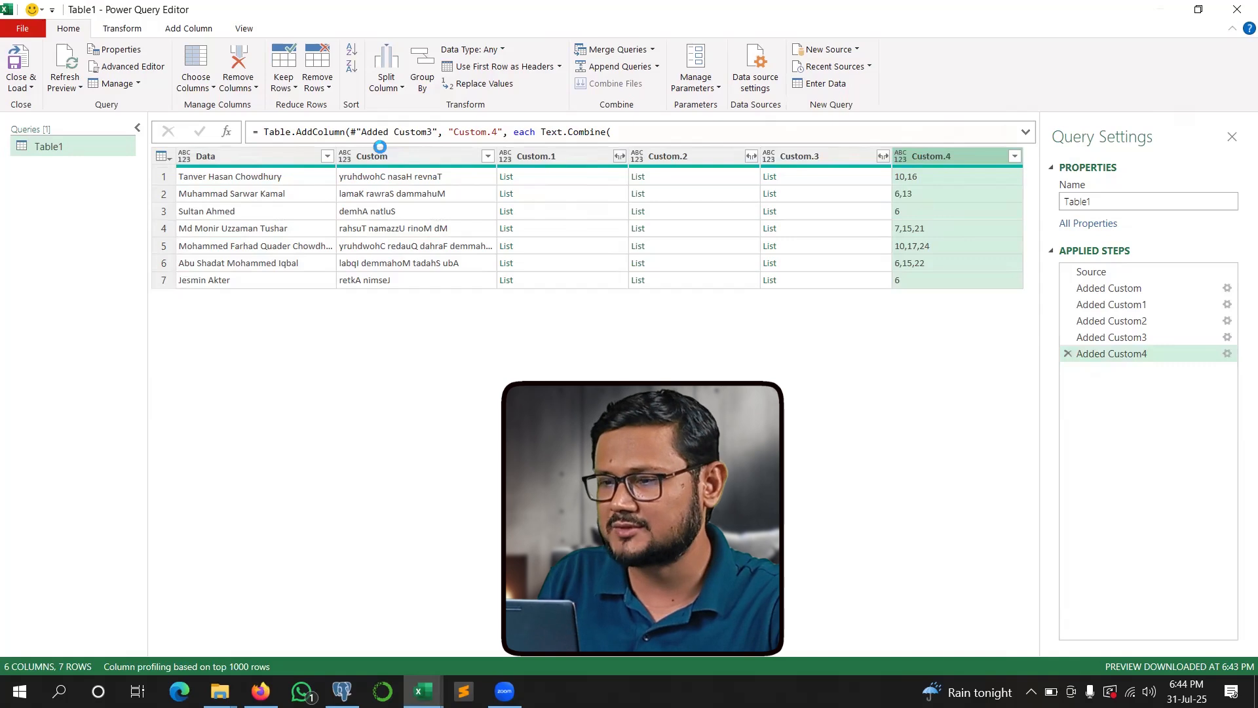
Rename the Custom.4 column to "Postion of Space" within the Added Custom4 step's formula.
{"action": "left_click_drag", "start_coordinate": [455, 132], "coordinate": [498, 132]}
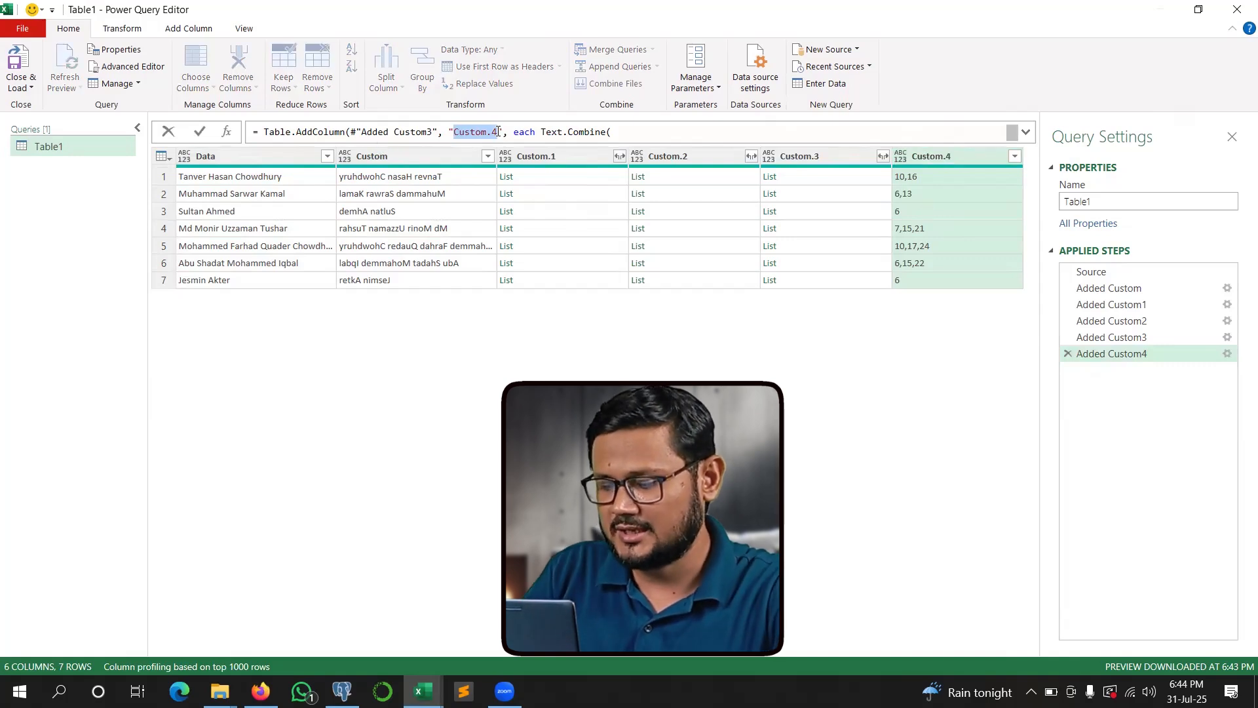
{"action": "type", "text": "Postion of Space"}
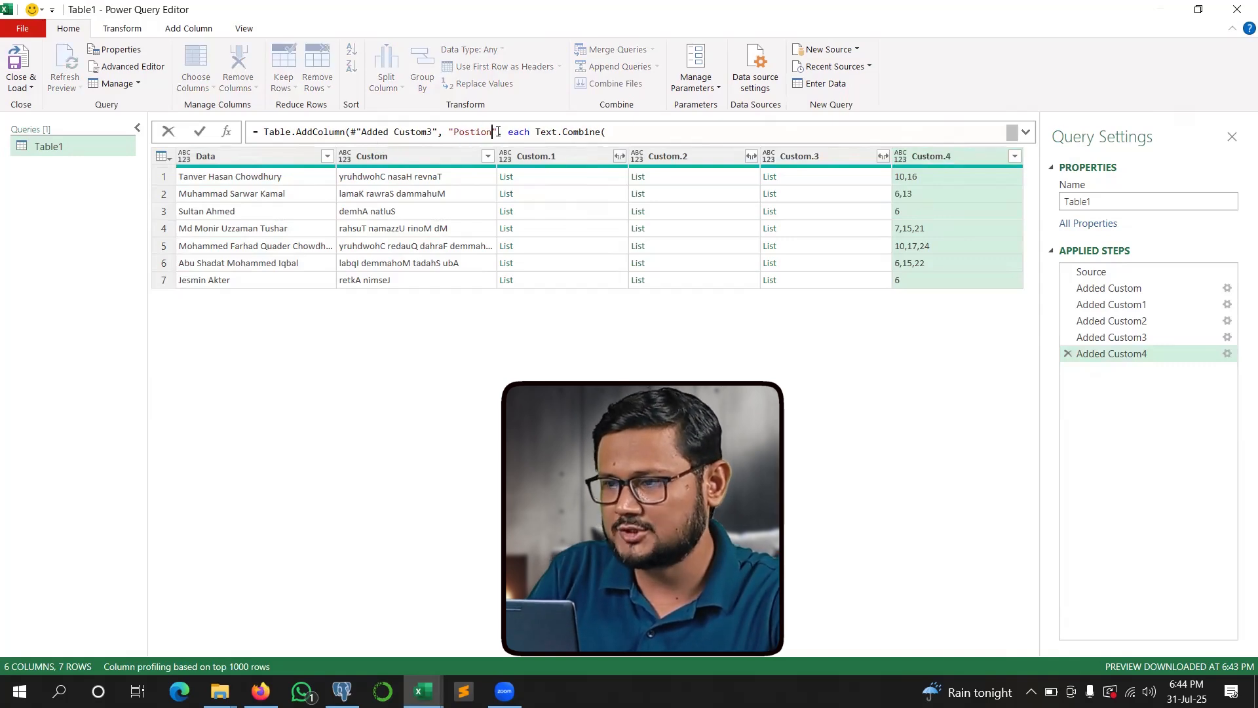
{"action": "key", "text": "Return"}
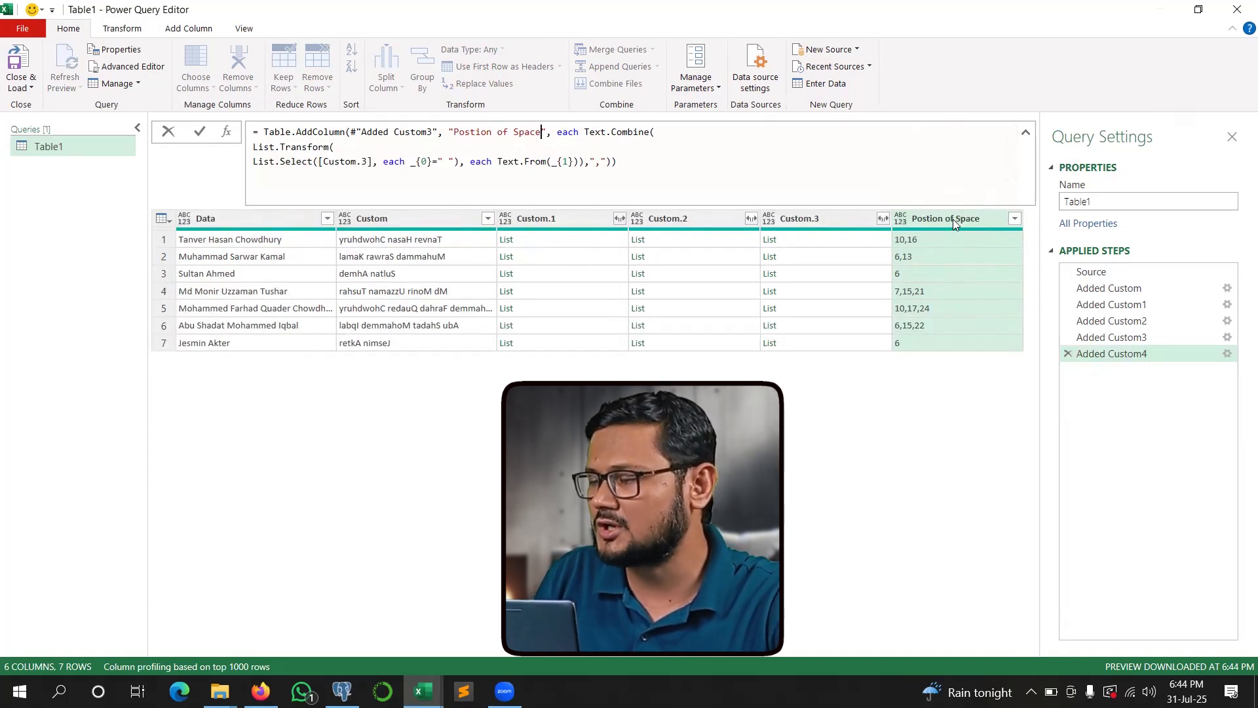
Append [Position of Space] to the end of the Table.AddColumn formula to extract only that column.
{"action": "left_click", "coordinate": [623, 159]}
{"action": "type", "text": "[Position of Space"}
{"action": "key", "text": "Return"}
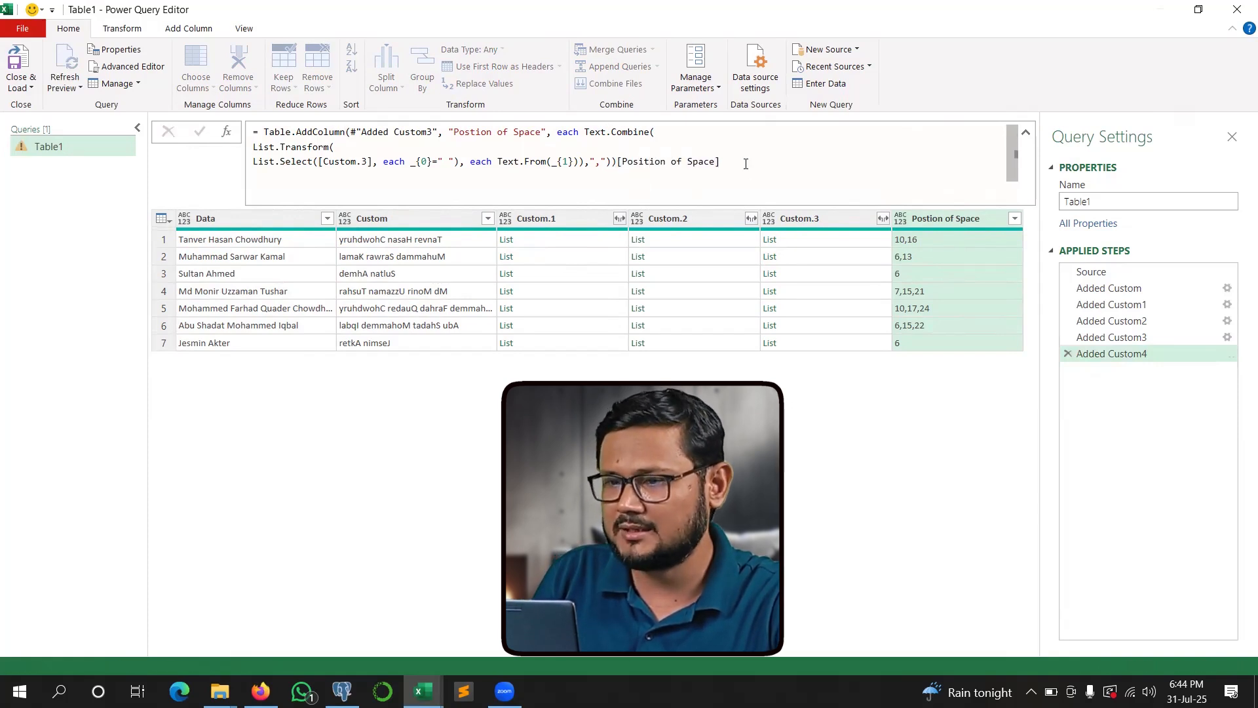